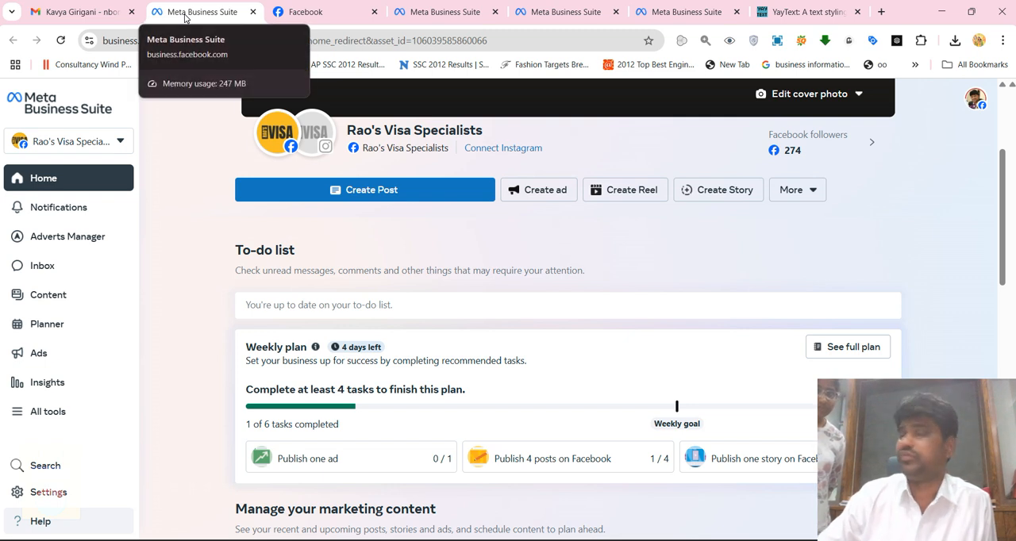
# Start a scheduled post for Wednesday from the Planner and set its date to 28 May 2025 at 06:00
pyautogui.click(45, 325)
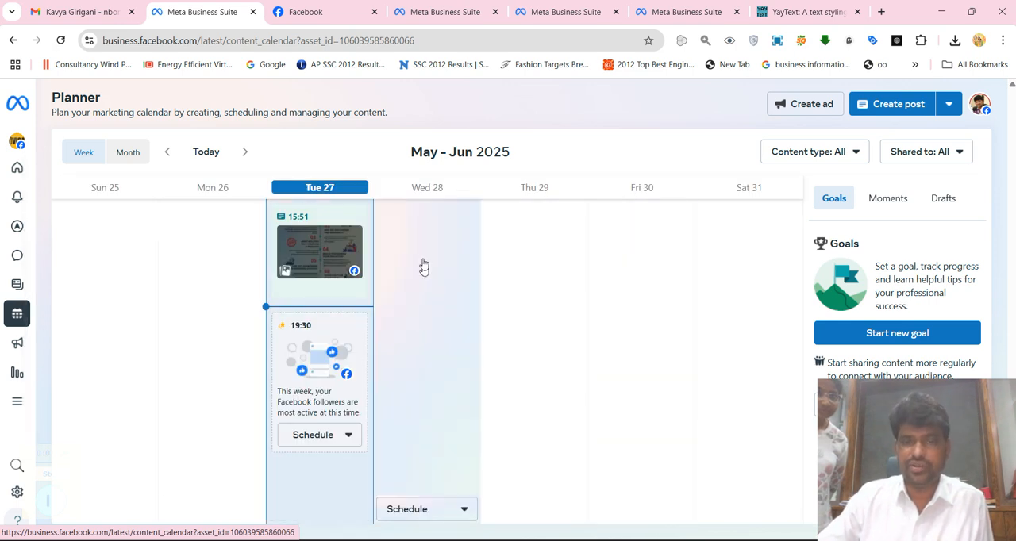
pyautogui.click(452, 509)
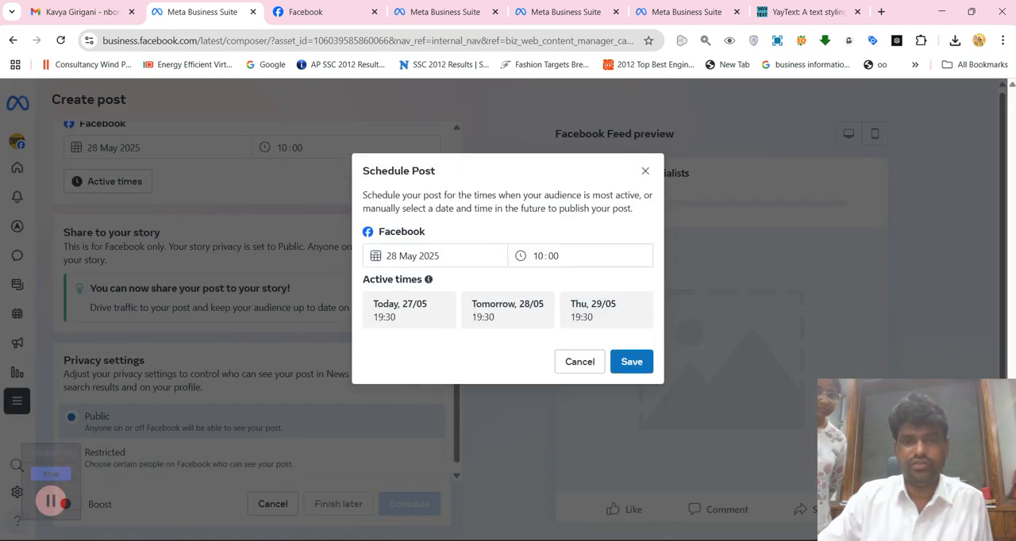
pyautogui.click(538, 256)
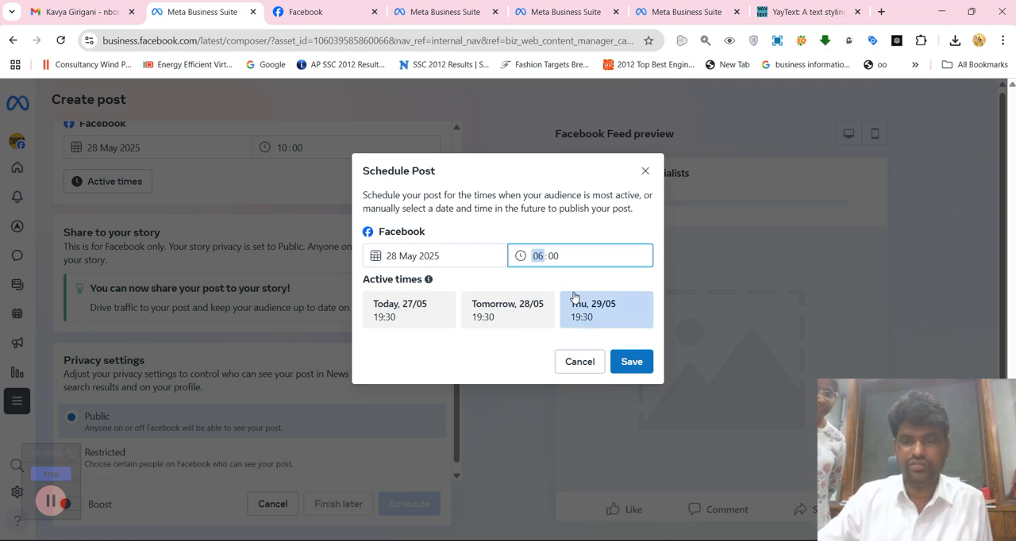
pyautogui.click(632, 363)
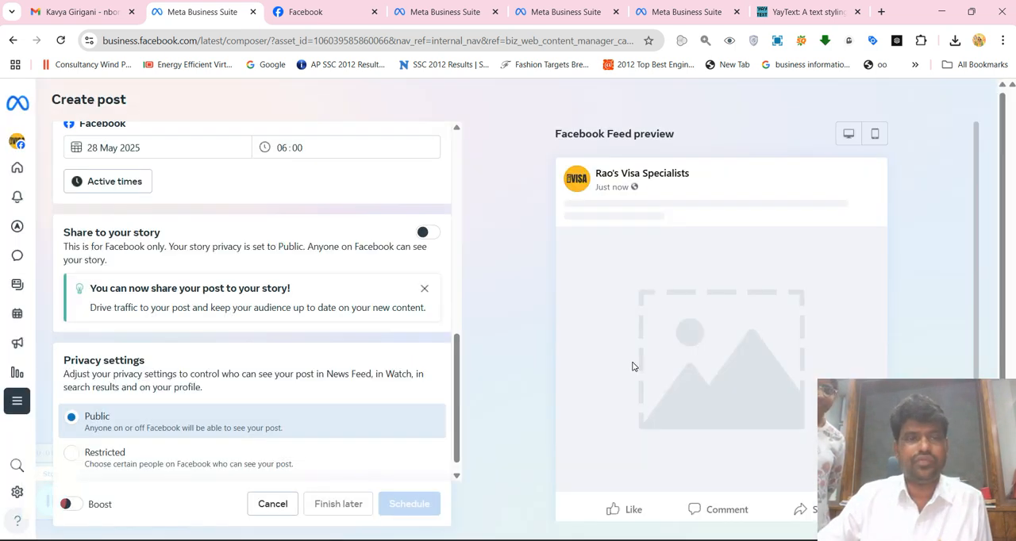
# Add the "F-1 Visa Interview Questions and how to Answer" image as the post's photo
pyautogui.scroll(-1, 242, 222)
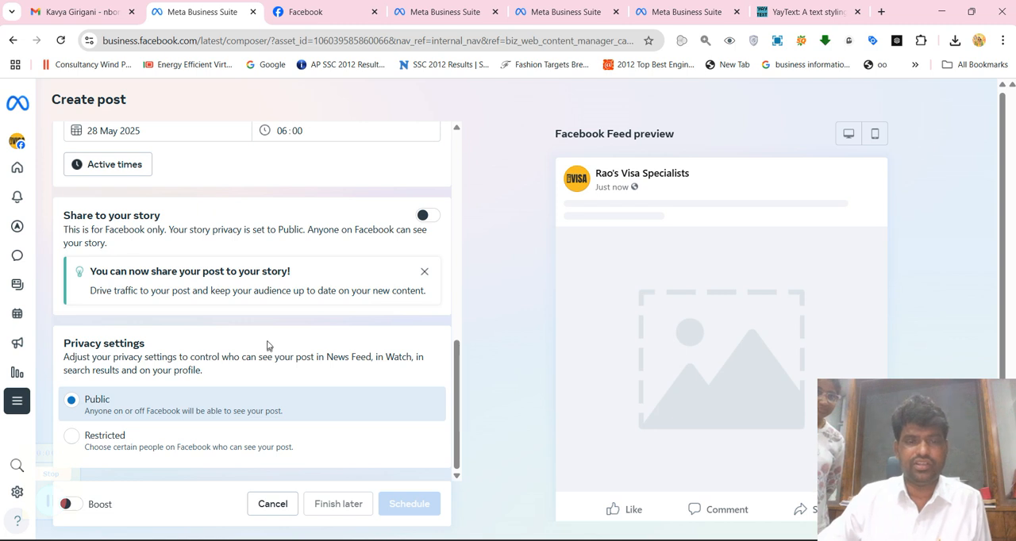
pyautogui.scroll(2, 202, 350)
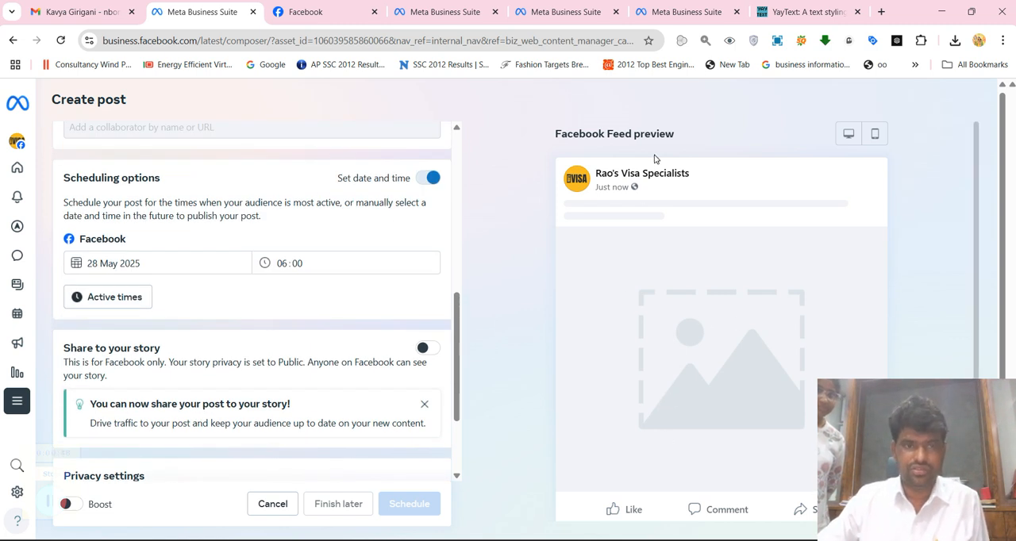
pyautogui.scroll(5, 178, 183)
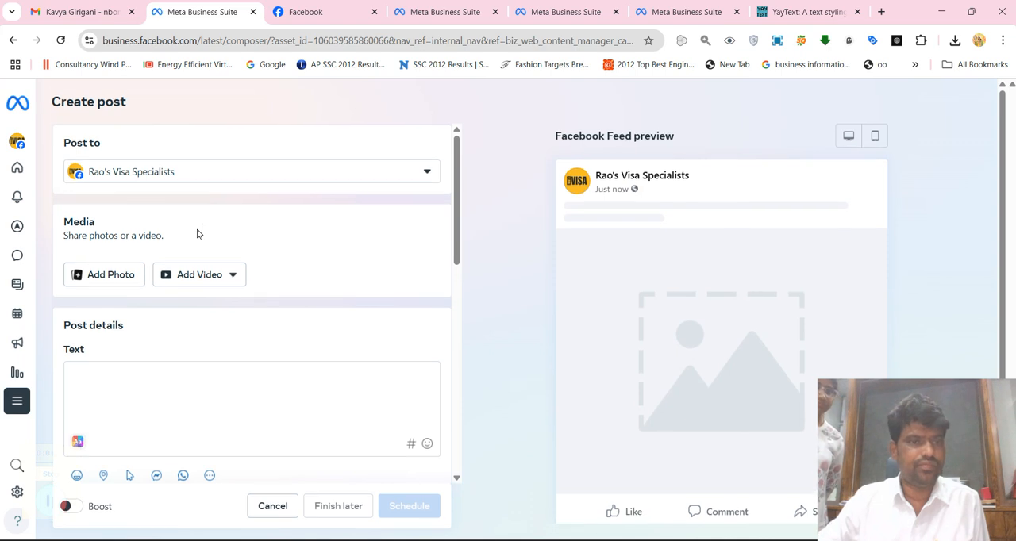
pyautogui.scroll(-1, 198, 234)
pyautogui.click(95, 206)
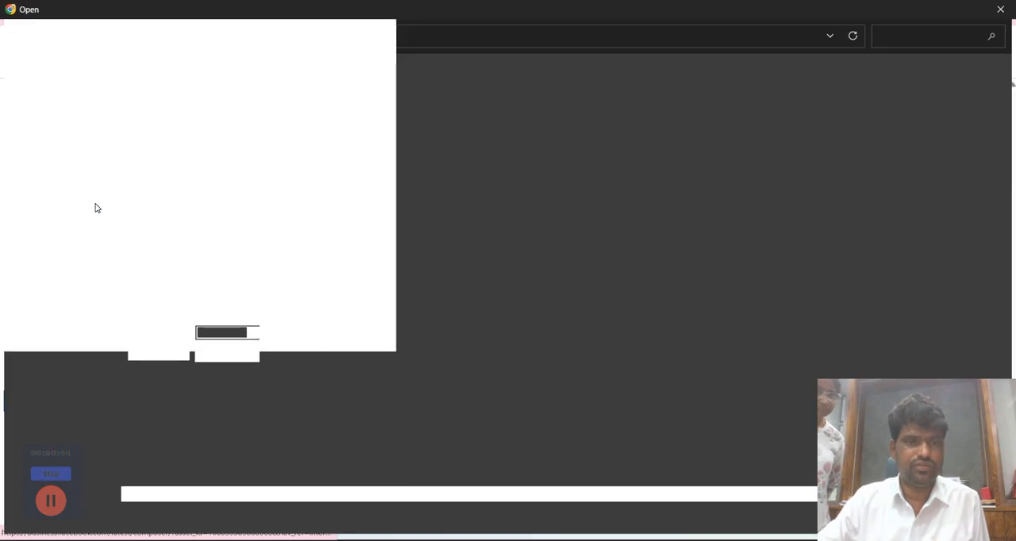
pyautogui.doubleClick(214, 142)
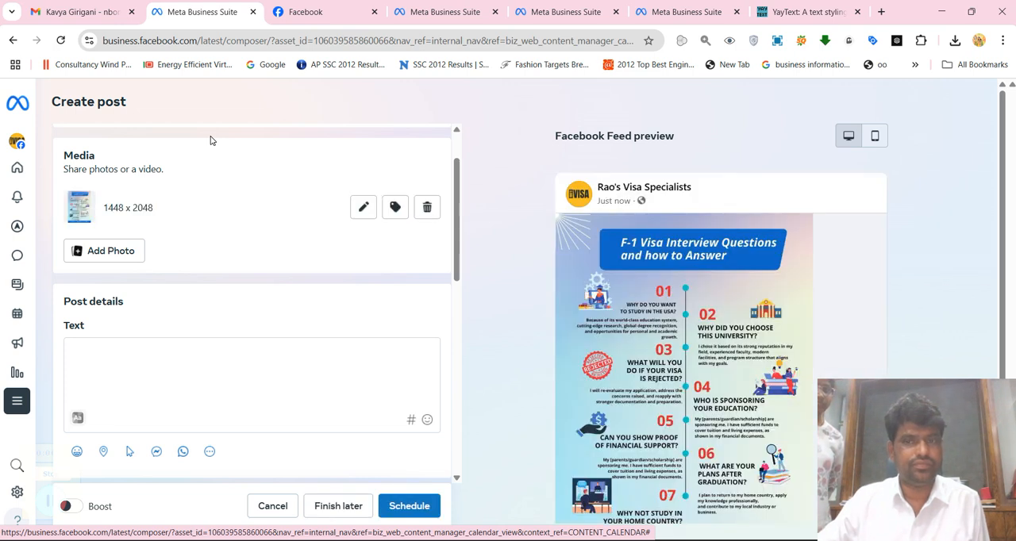
pyautogui.scroll(-2, 816, 327)
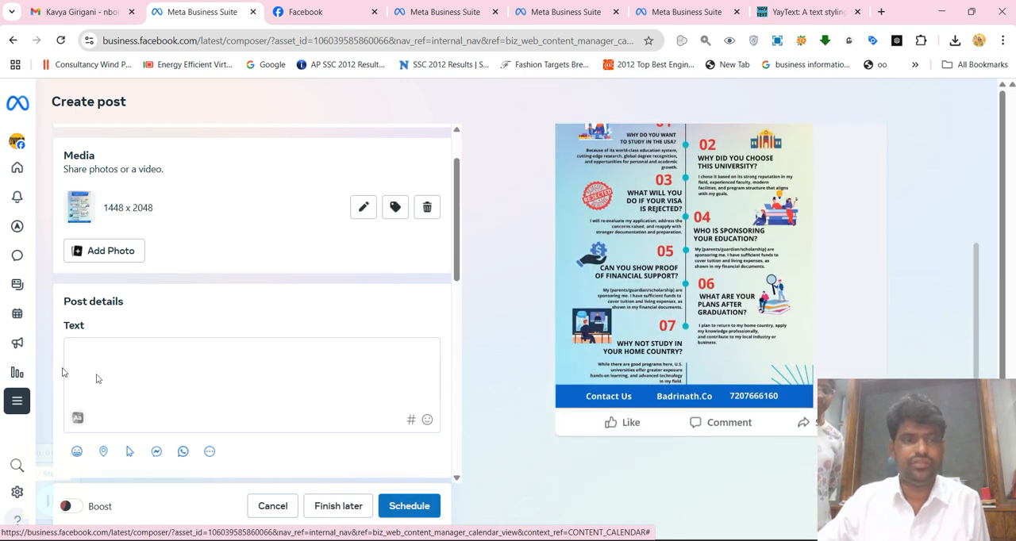
# Paste the F-1 visa interview caption selected in the ChatGPT chat into the post's text
pyautogui.hotkey('alt', 'Tab')
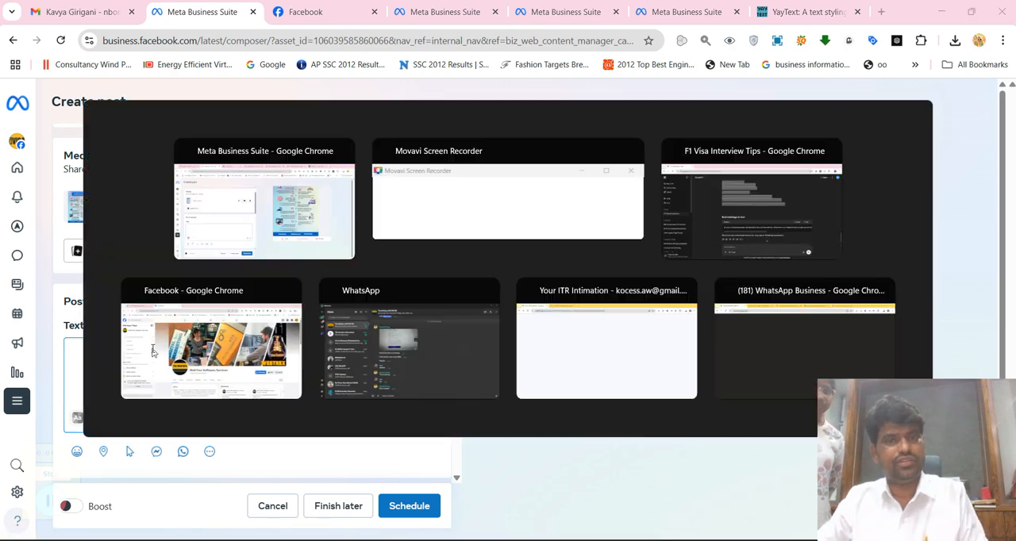
pyautogui.hotkey('alt', 'Tab')
pyautogui.press('Tab')
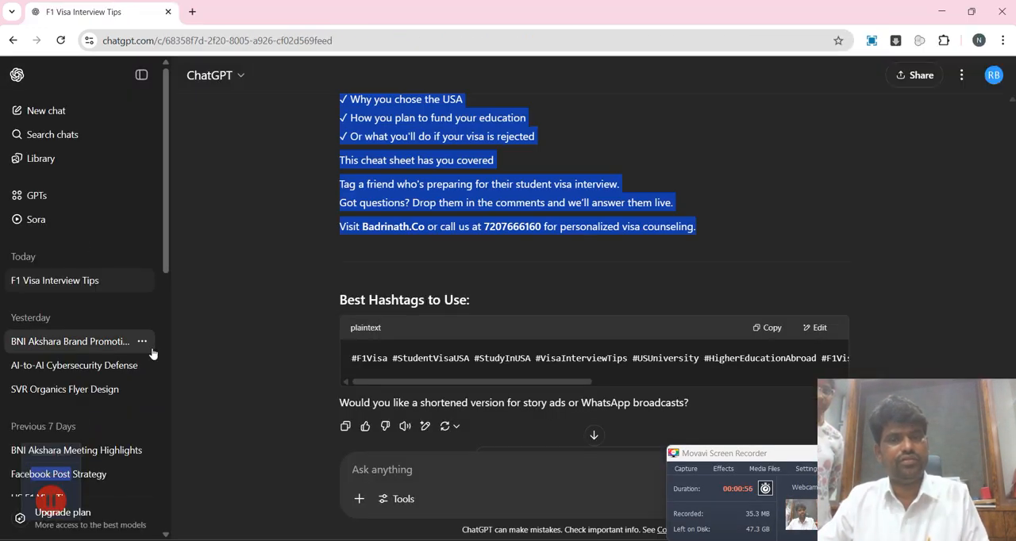
pyautogui.hotkey('alt', 'Tab')
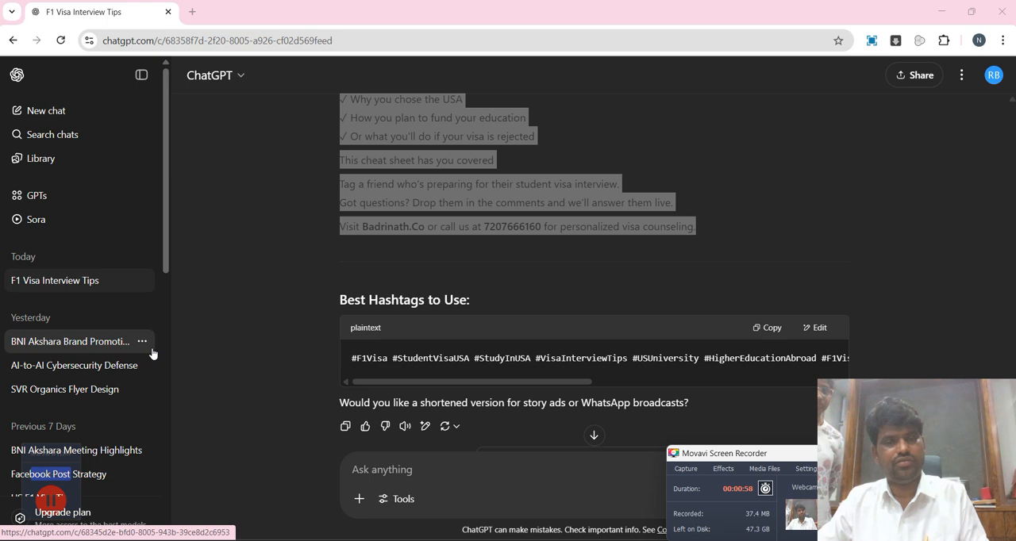
pyautogui.hotkey('alt', 'Tab')
pyautogui.press('Tab')
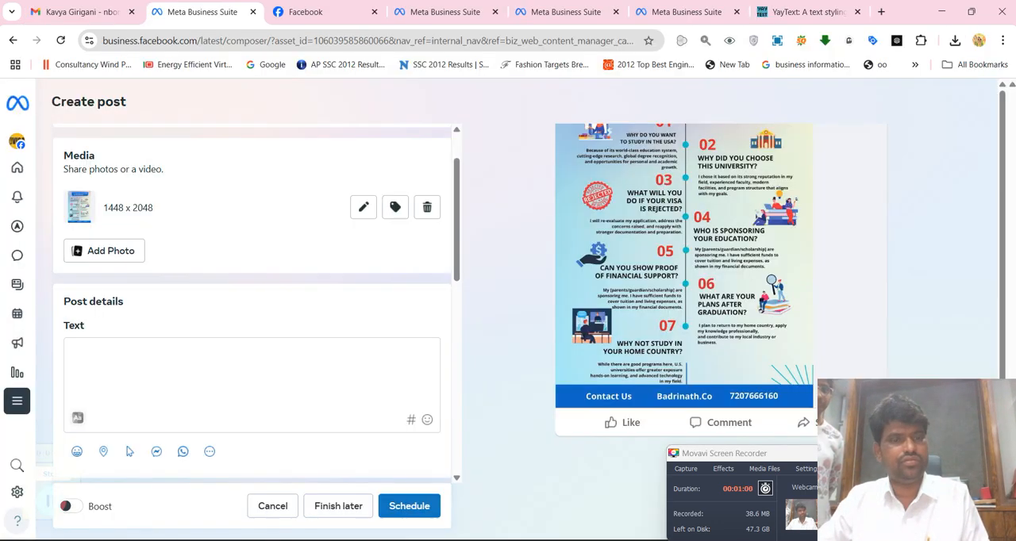
pyautogui.click(65, 364)
pyautogui.hotkey('ctrl', 'v')
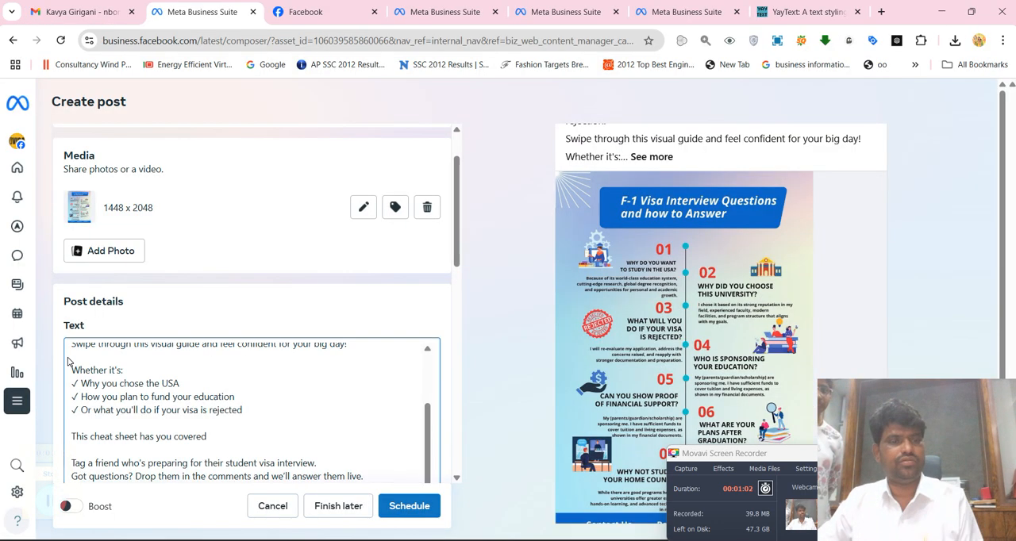
# Convert the caption's first two lines in YayText and copy their Bold (serif) version
pyautogui.scroll(5, 67, 362)
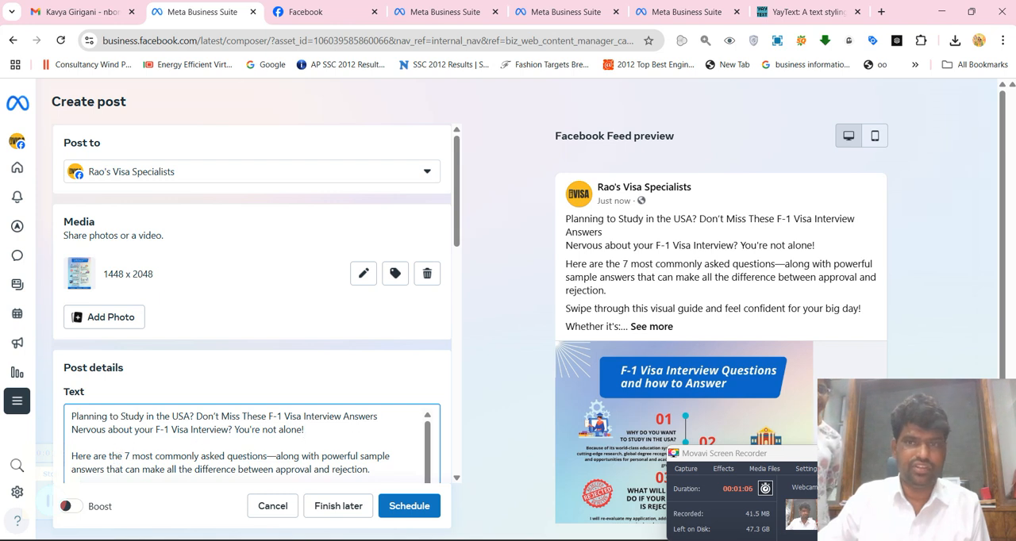
pyautogui.moveTo(317, 432); pyautogui.dragTo(64, 418)
pyautogui.hotkey('ctrl', 'c')
pyautogui.click(787, 2)
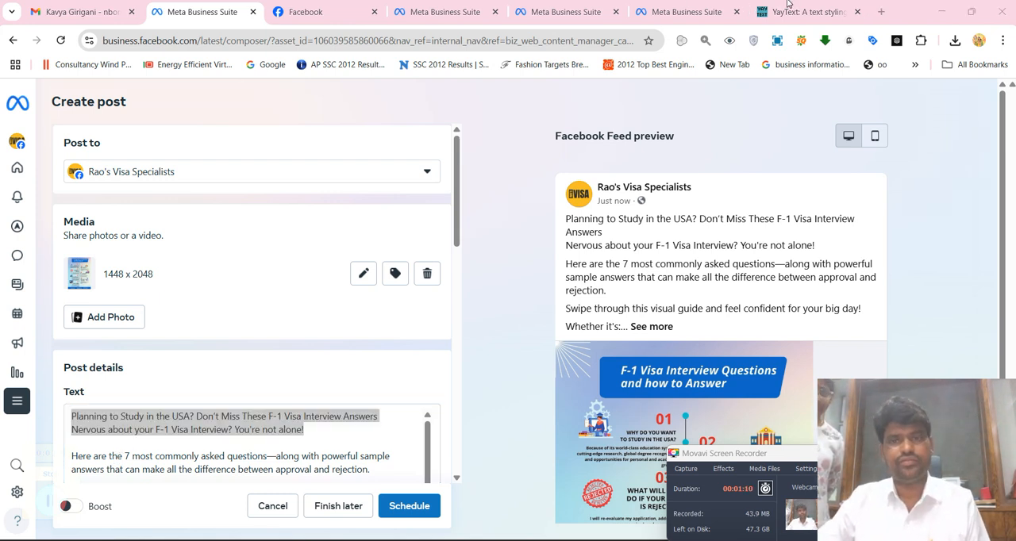
pyautogui.click(787, 9)
pyautogui.click(426, 211)
pyautogui.hotkey('ctrl', 'a')
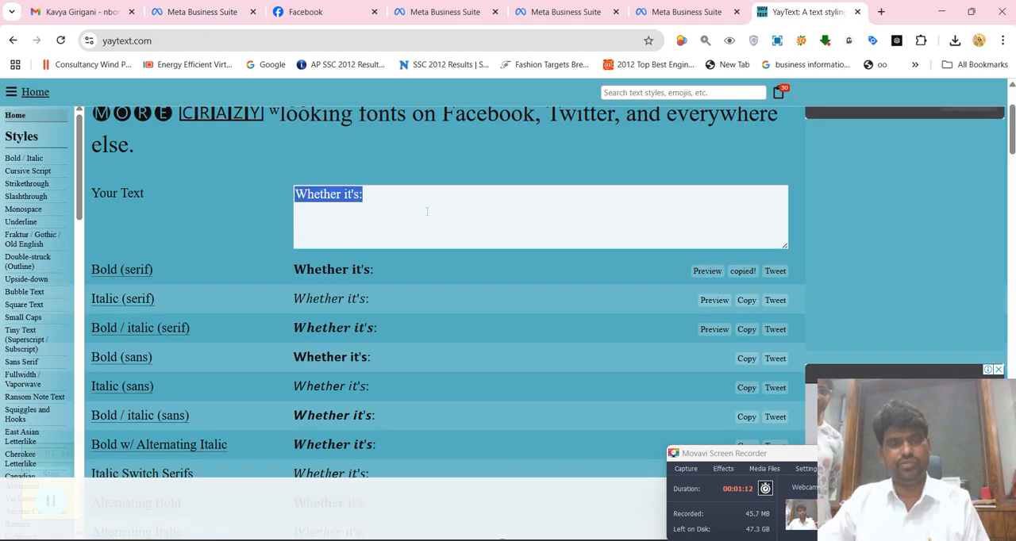
pyautogui.hotkey('ctrl', 'v')
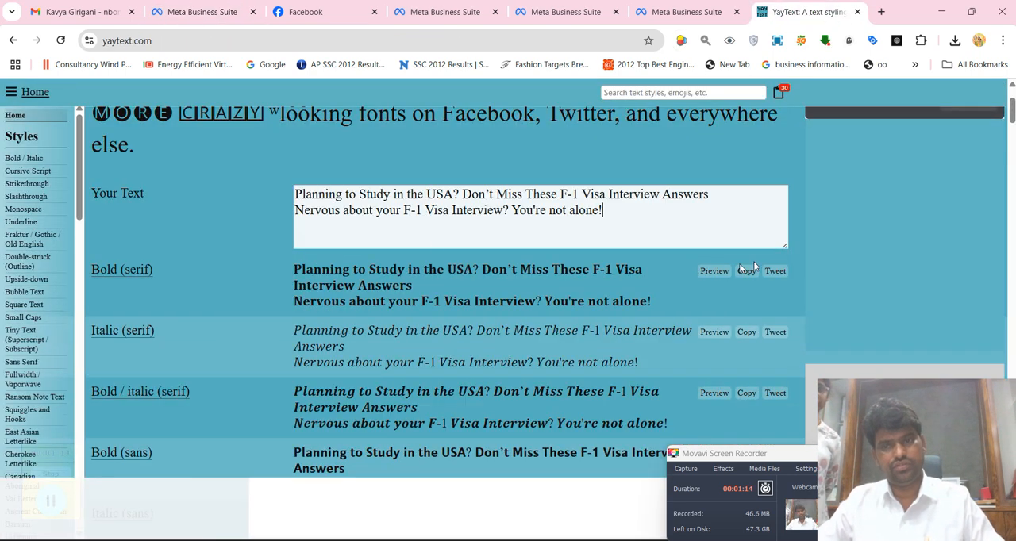
pyautogui.click(747, 271)
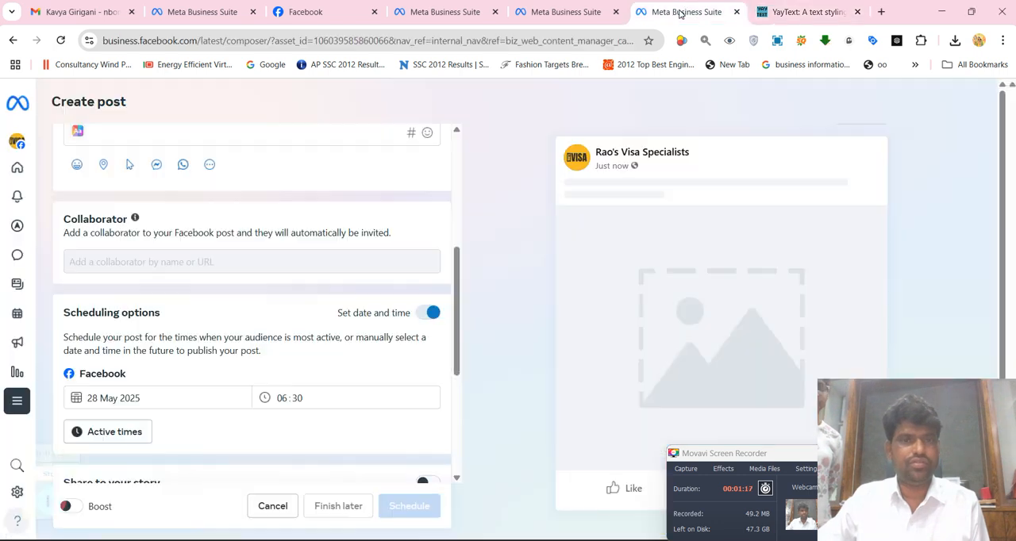
# Close the two spare Meta Business Suite pages open just before YayText
pyautogui.click(684, 9)
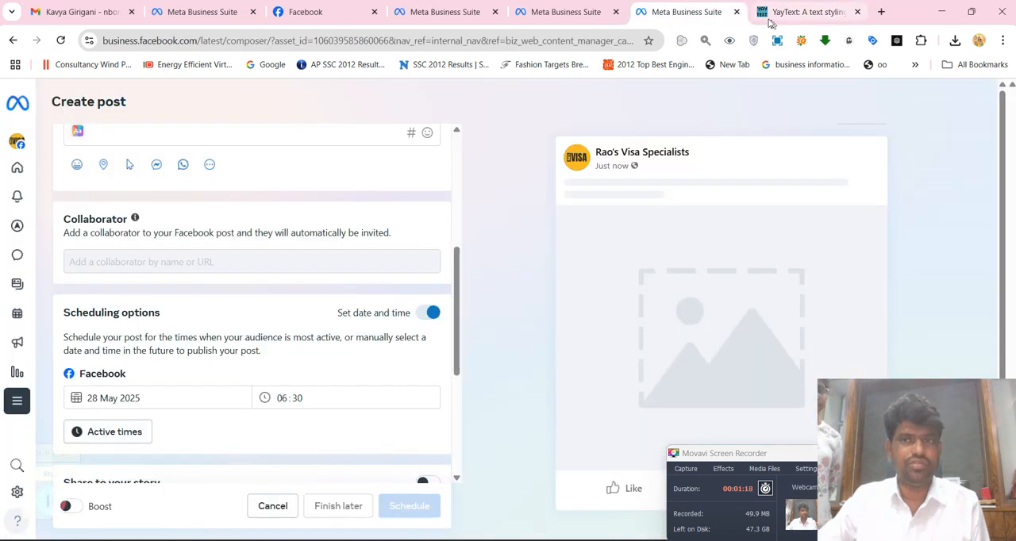
pyautogui.click(736, 12)
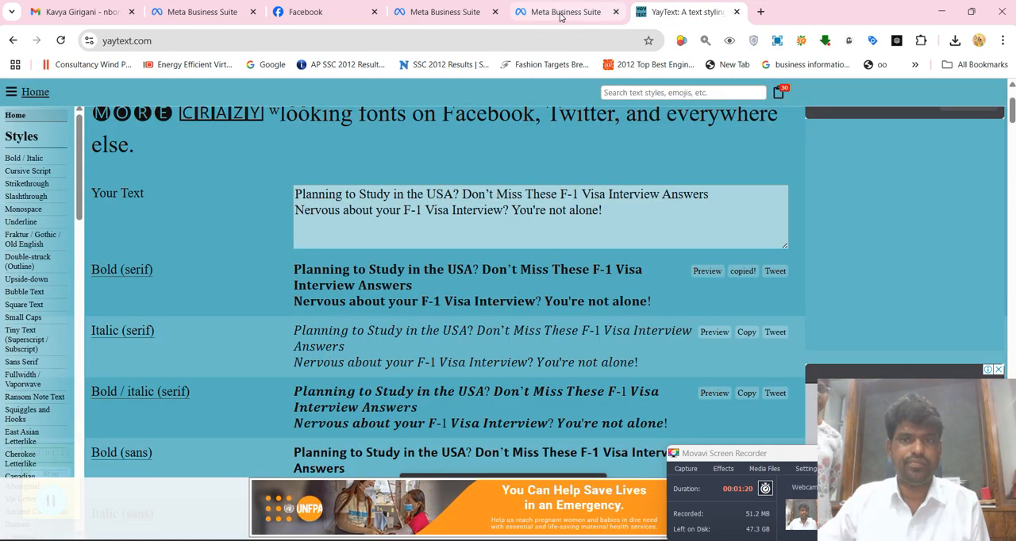
pyautogui.click(601, 16)
pyautogui.click(616, 15)
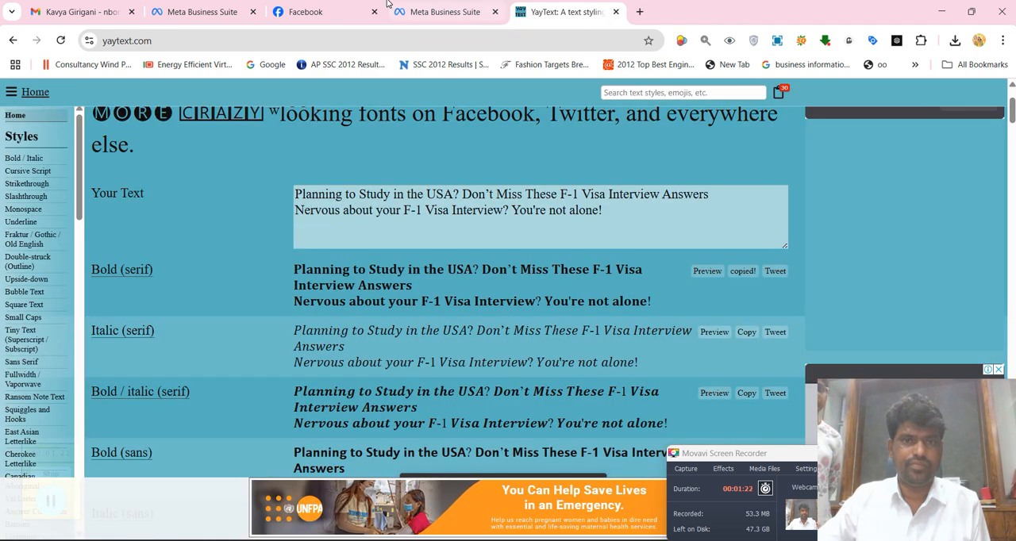
# Return to the post draft, replace the caption's first two lines with the bold serif version, and separate them with a blank line
pyautogui.click(461, 12)
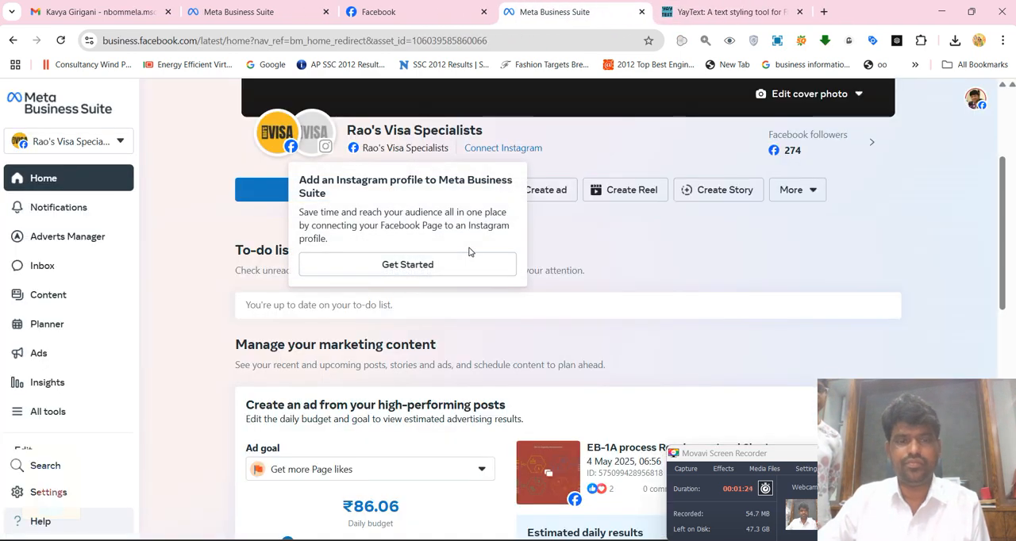
pyautogui.scroll(-3, 586, 385)
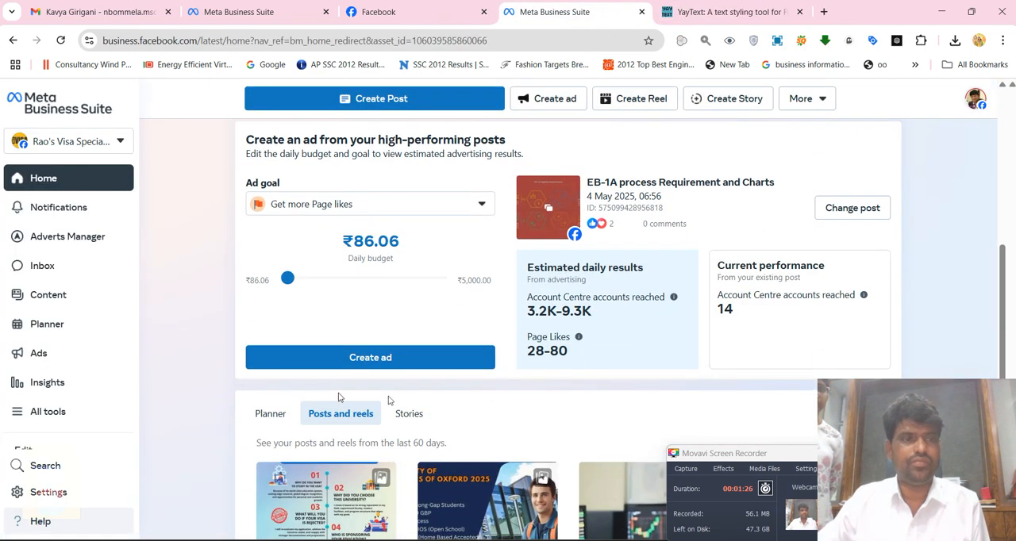
pyautogui.scroll(2, 387, 303)
pyautogui.scroll(3, 386, 303)
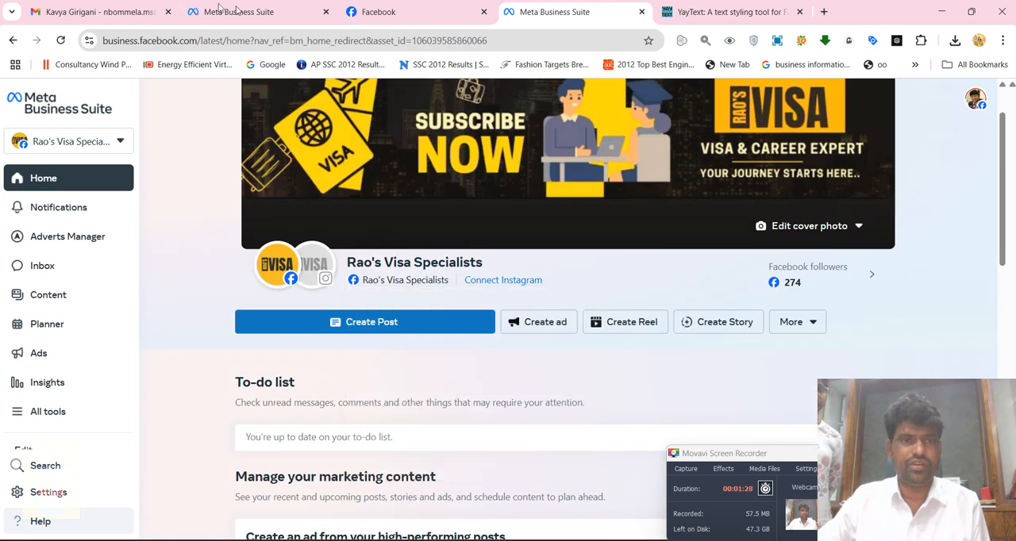
pyautogui.click(245, 11)
pyautogui.scroll(-1, 243, 301)
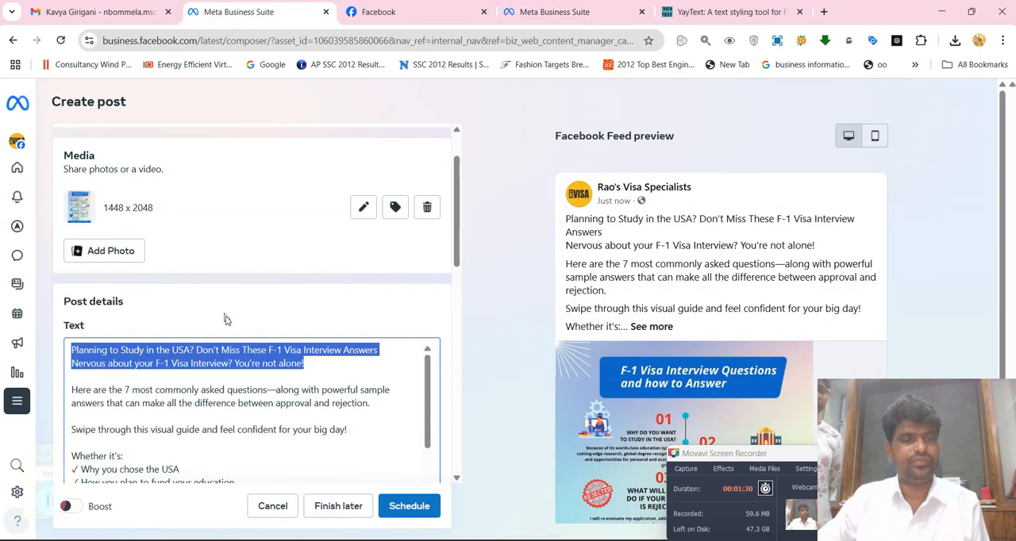
pyautogui.hotkey('ctrl', 'v')
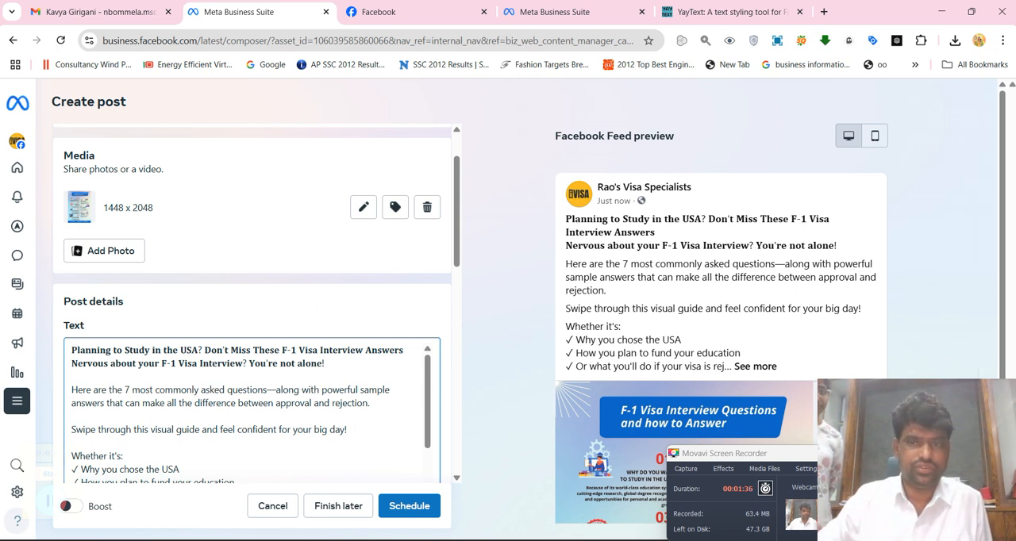
pyautogui.click(69, 367)
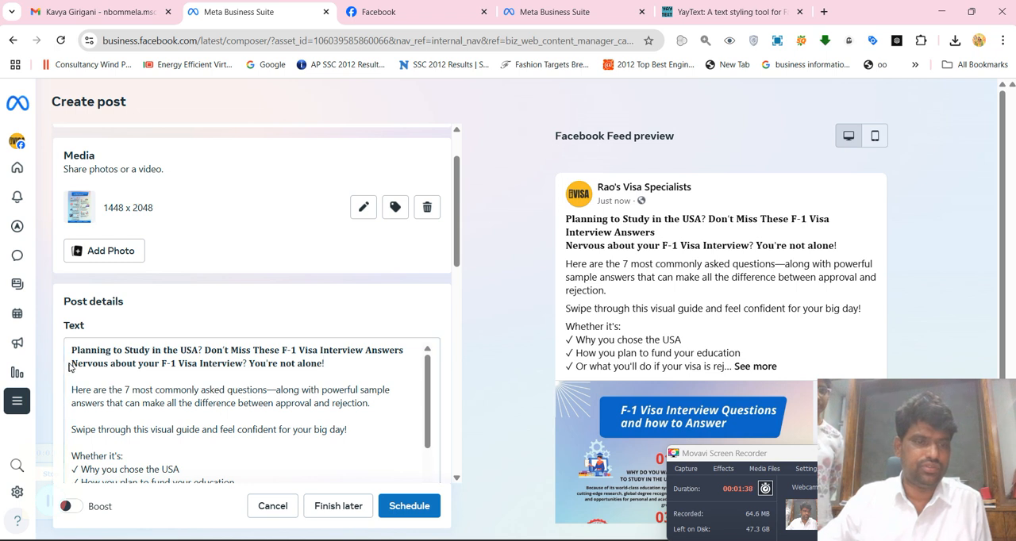
pyautogui.click(70, 363)
pyautogui.press('Return')
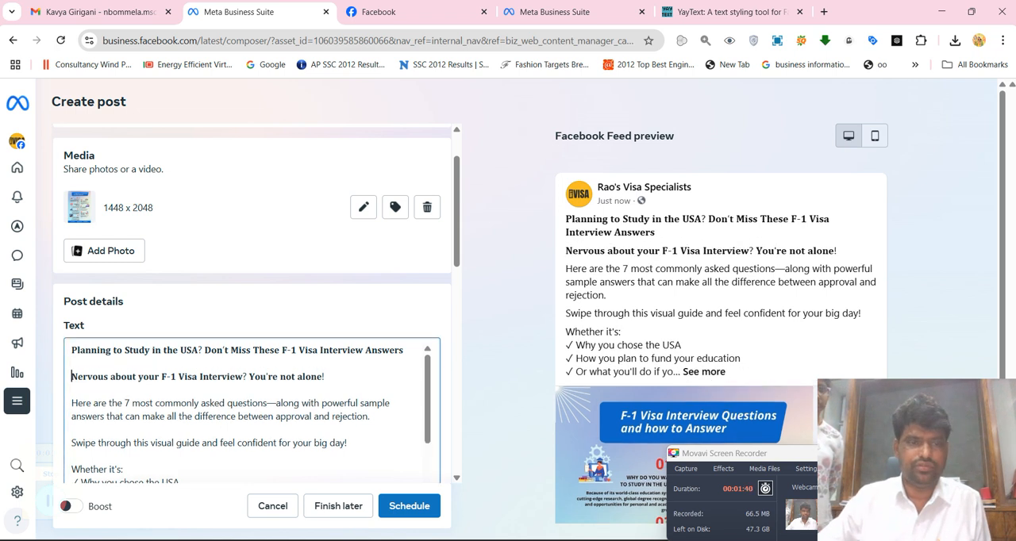
# Replace the website name in the caption's closing contact line with raosedu.com
pyautogui.scroll(-5, 127, 387)
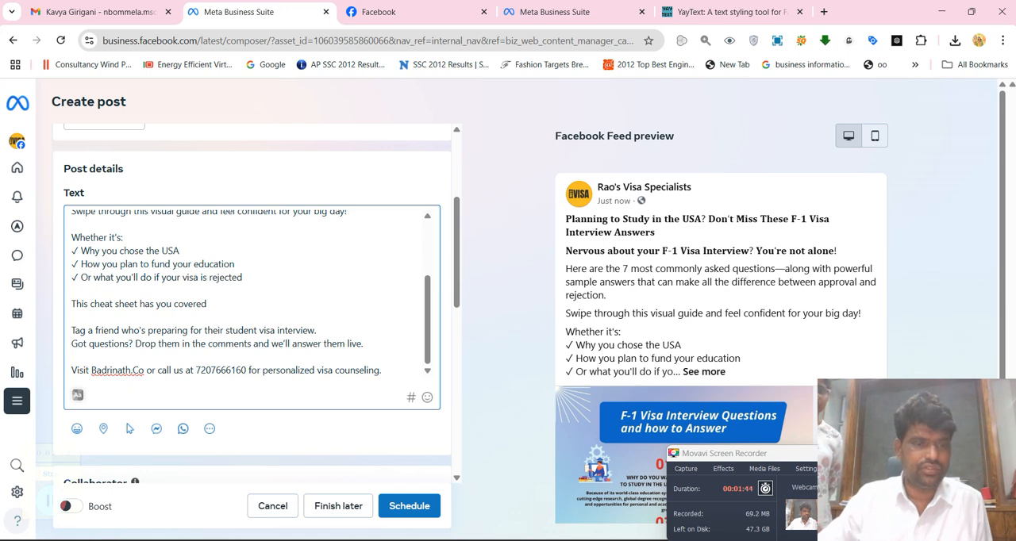
pyautogui.moveTo(90, 370); pyautogui.dragTo(132, 370)
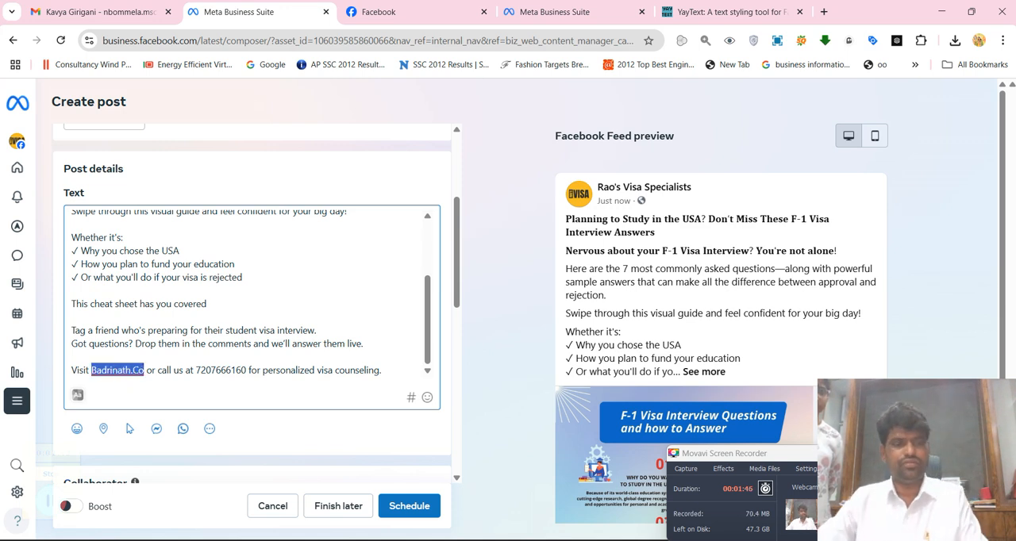
pyautogui.press('BackSpace')
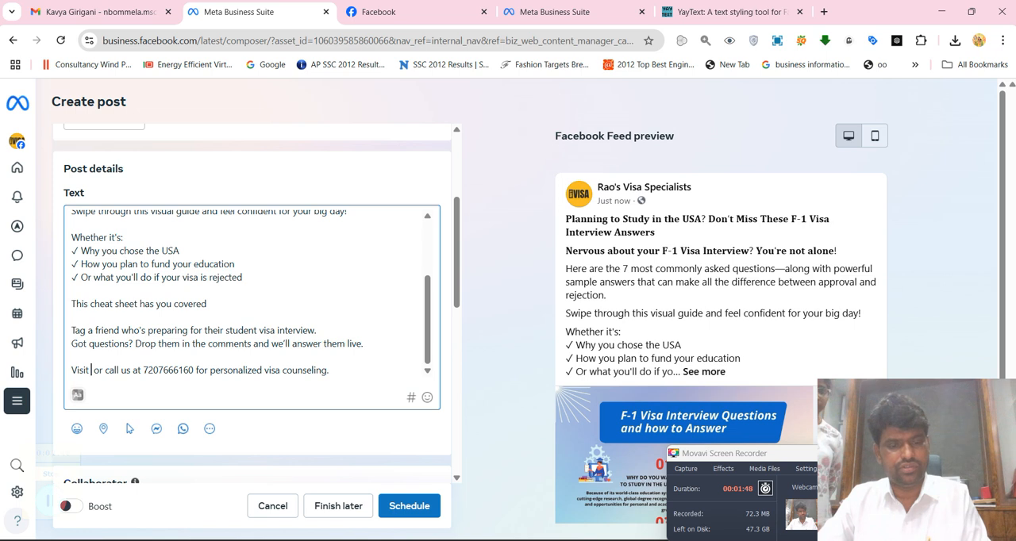
pyautogui.write('rao')
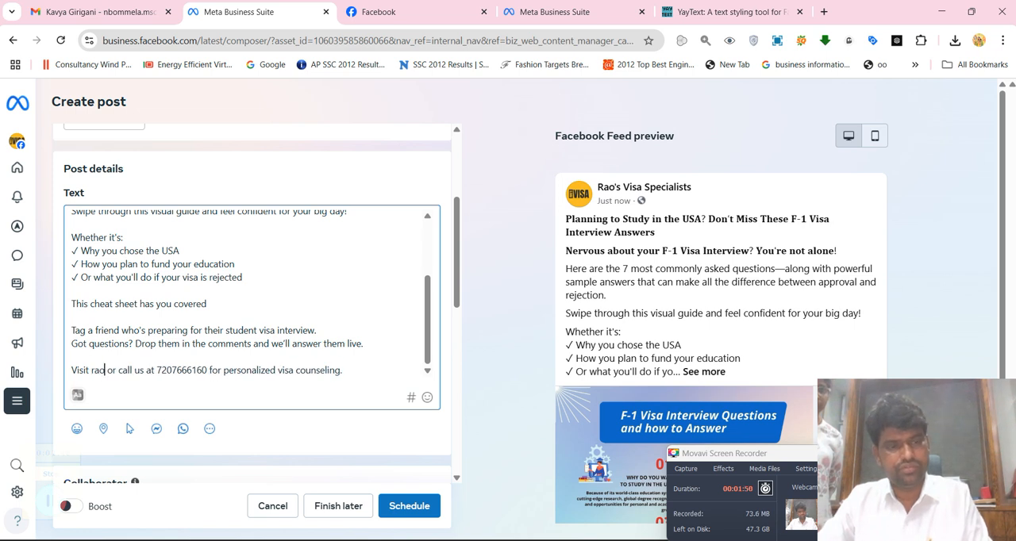
pyautogui.write('sedu')
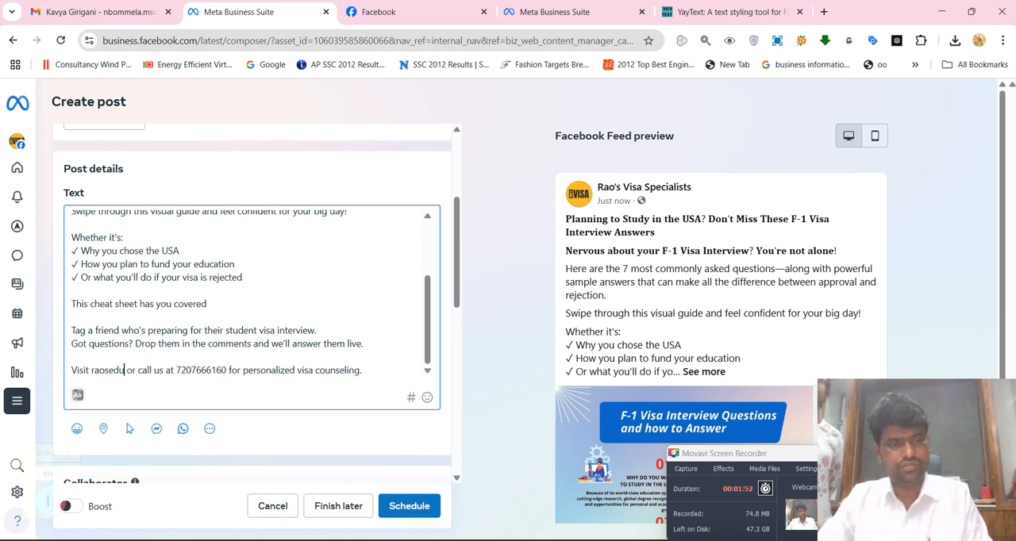
pyautogui.write('.com')
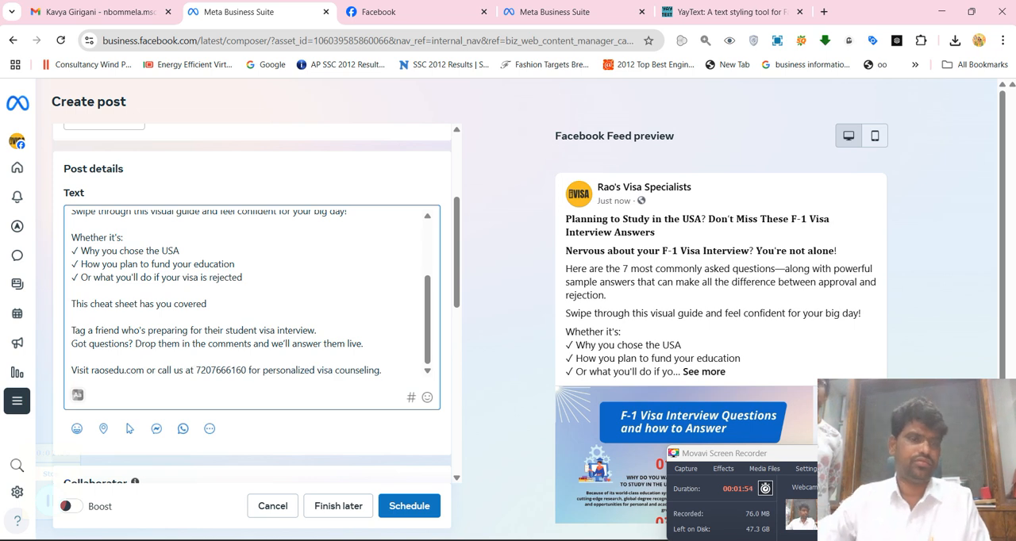
# Convert the phone number from the caption's closing line in YayText and copy its Bold (serif) version
pyautogui.scroll(-1, 312, 325)
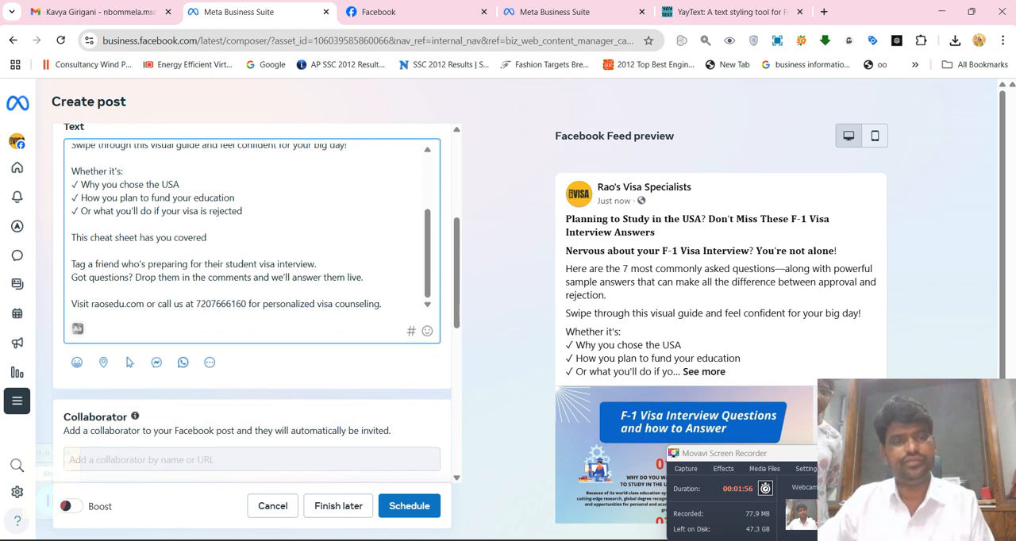
pyautogui.doubleClick(225, 303)
pyautogui.hotkey('ctrl', 'c')
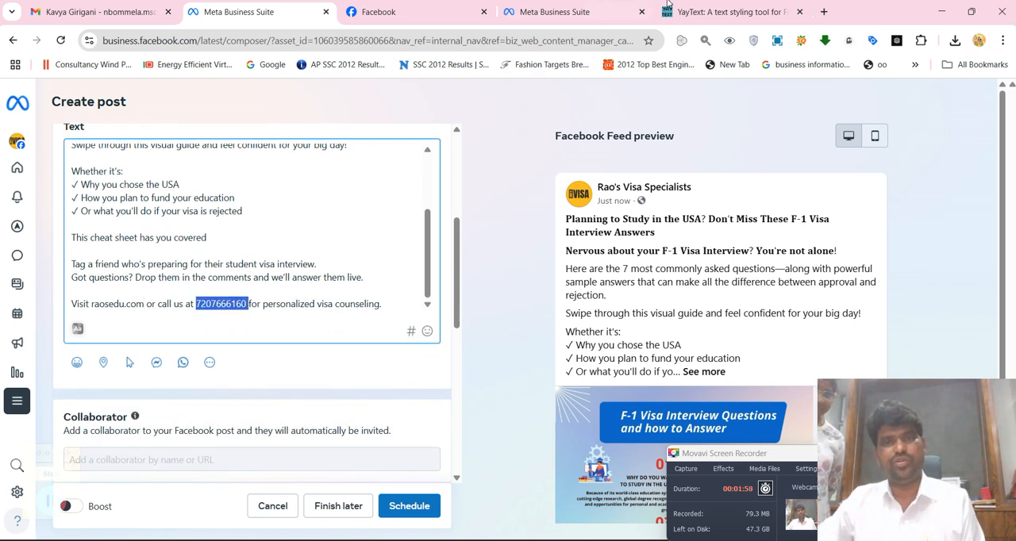
pyautogui.click(747, 4)
pyautogui.click(715, 17)
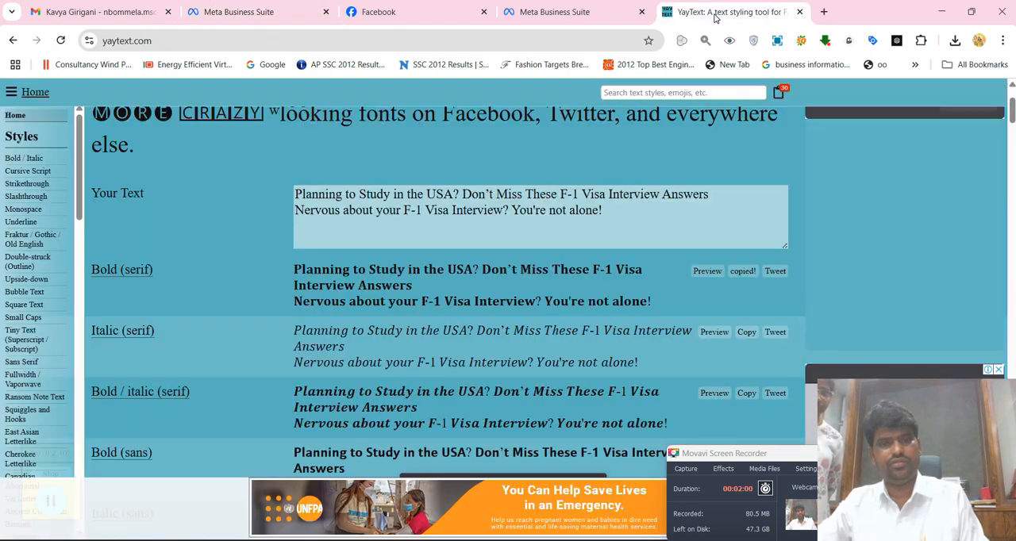
pyautogui.click(401, 212)
pyautogui.tripleClick(401, 213)
pyautogui.hotkey('ctrl', 'a')
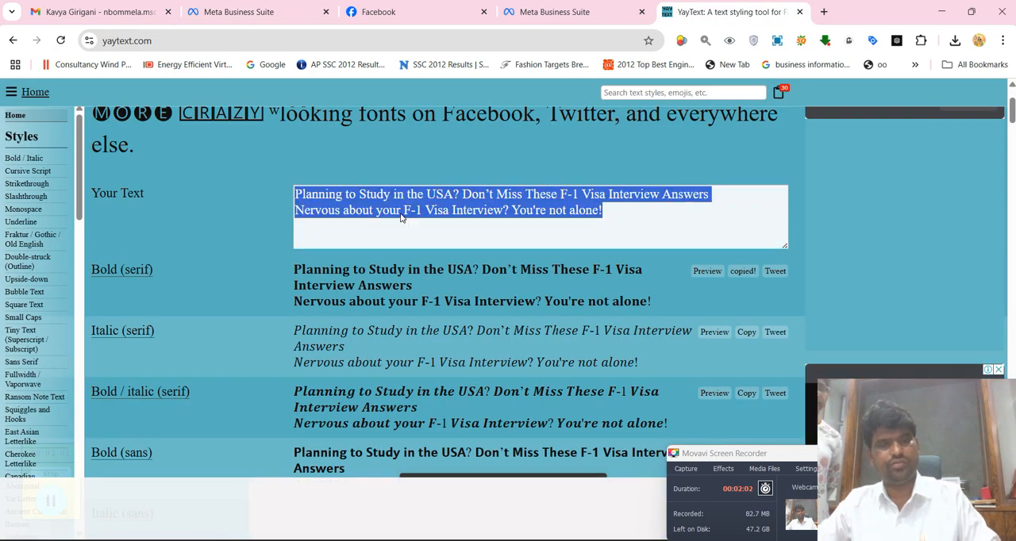
pyautogui.hotkey('ctrl', 'v')
pyautogui.click(747, 272)
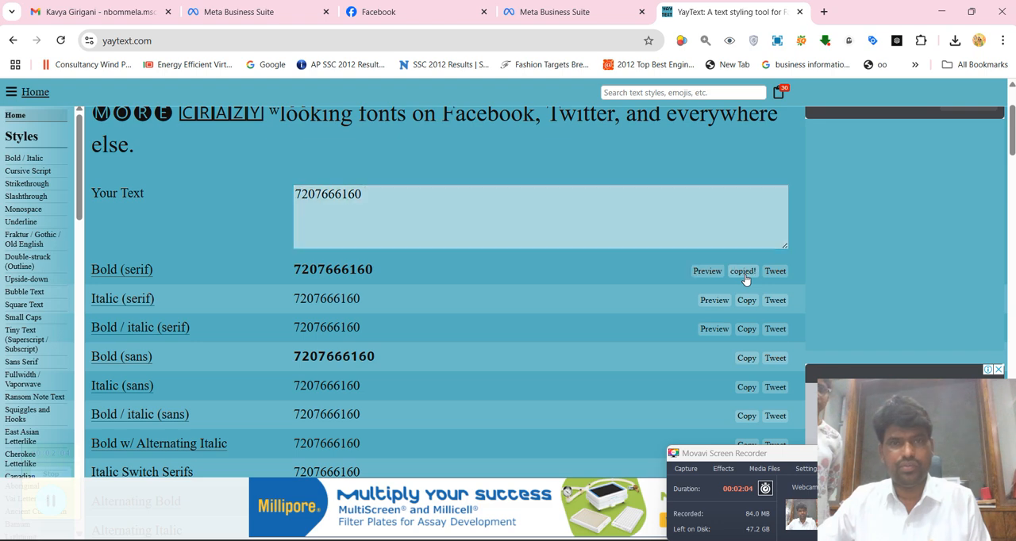
# Return to the post draft and replace the selected phone number with the copied bold serif version
pyautogui.click(256, 11)
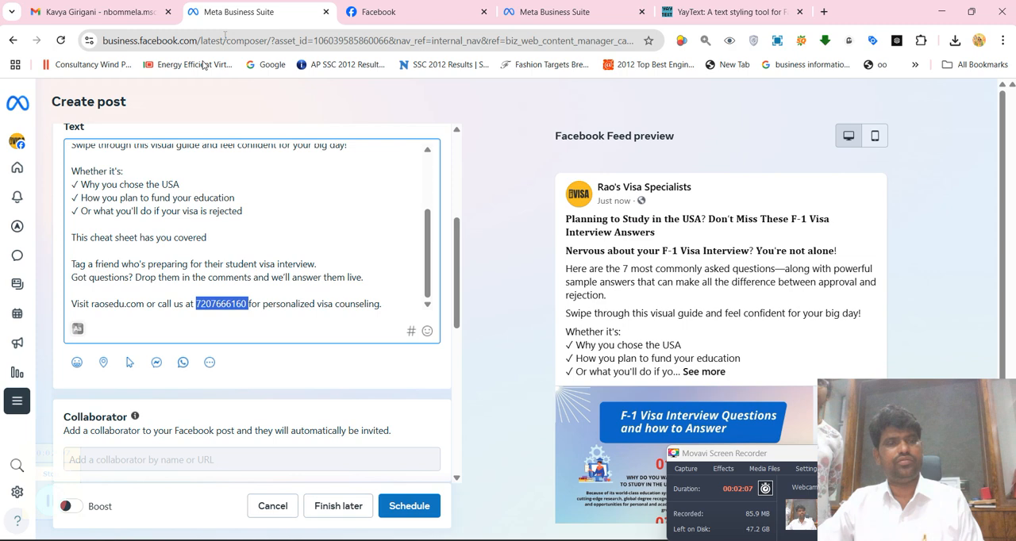
pyautogui.scroll(-8, 251, 301)
pyautogui.scroll(5, 238, 270)
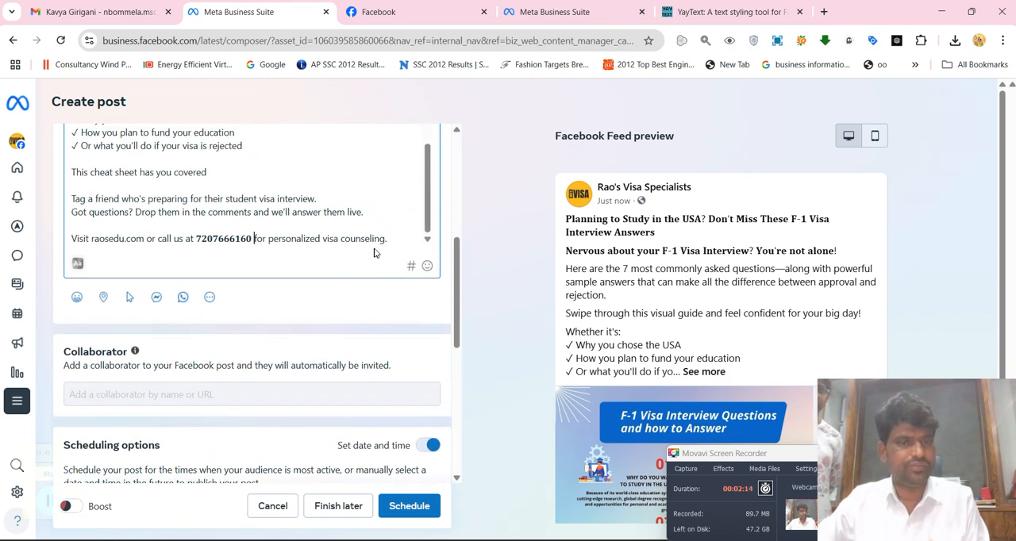
pyautogui.click(412, 266)
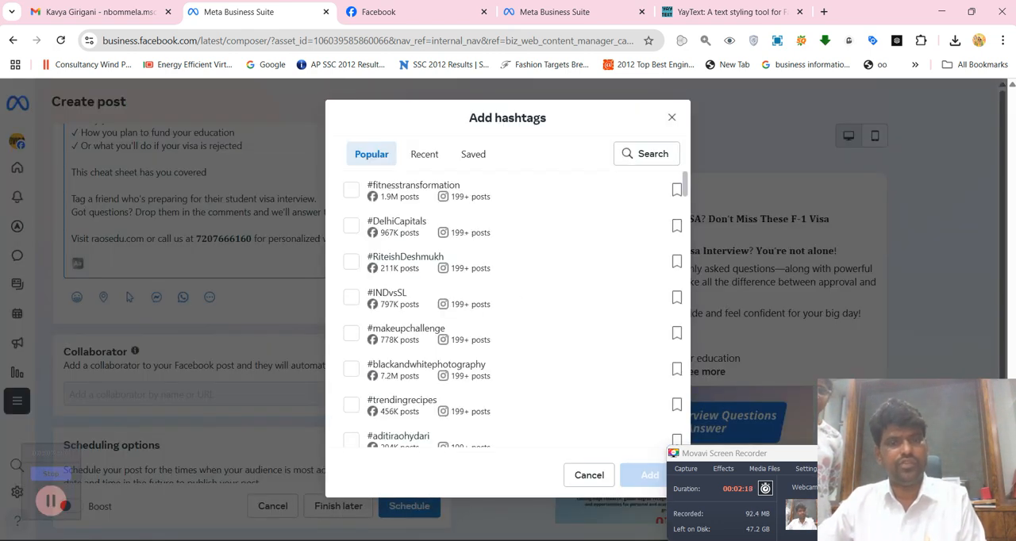
pyautogui.scroll(-5, 431, 281)
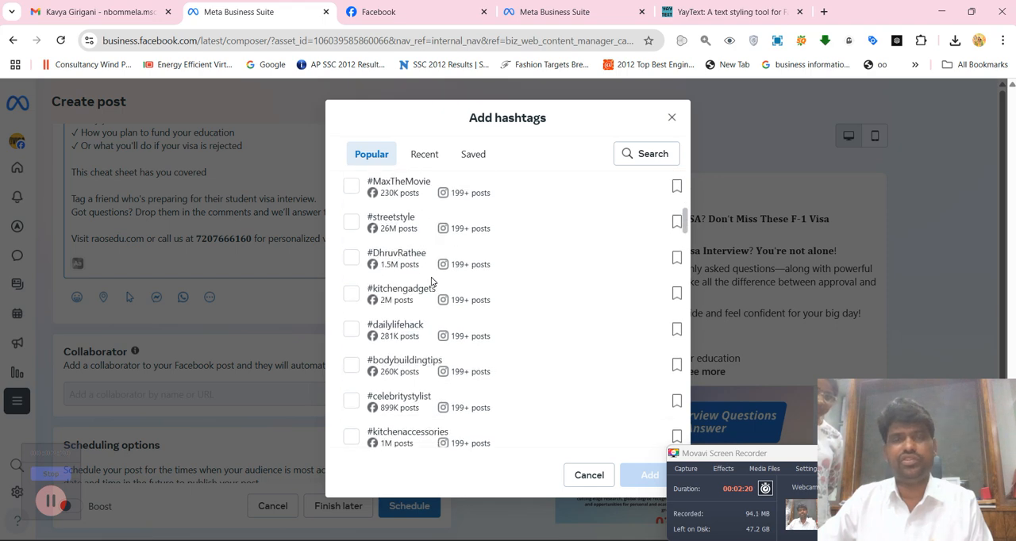
pyautogui.click(671, 118)
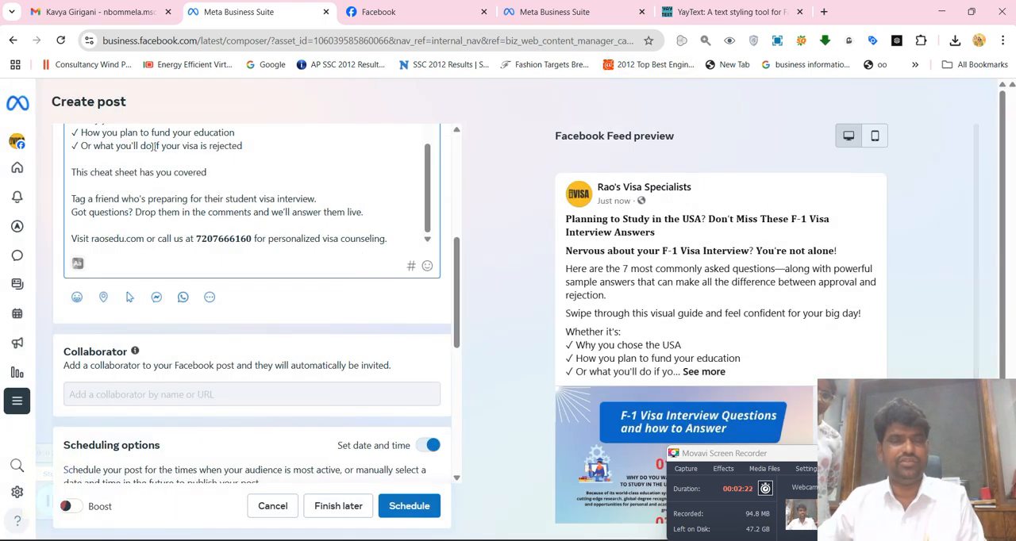
# Switch to the ChatGPT chat on F1 visa interview tips and copy the full line of suggested hashtags
pyautogui.hotkey('alt', 'Tab')
pyautogui.press('Tab')
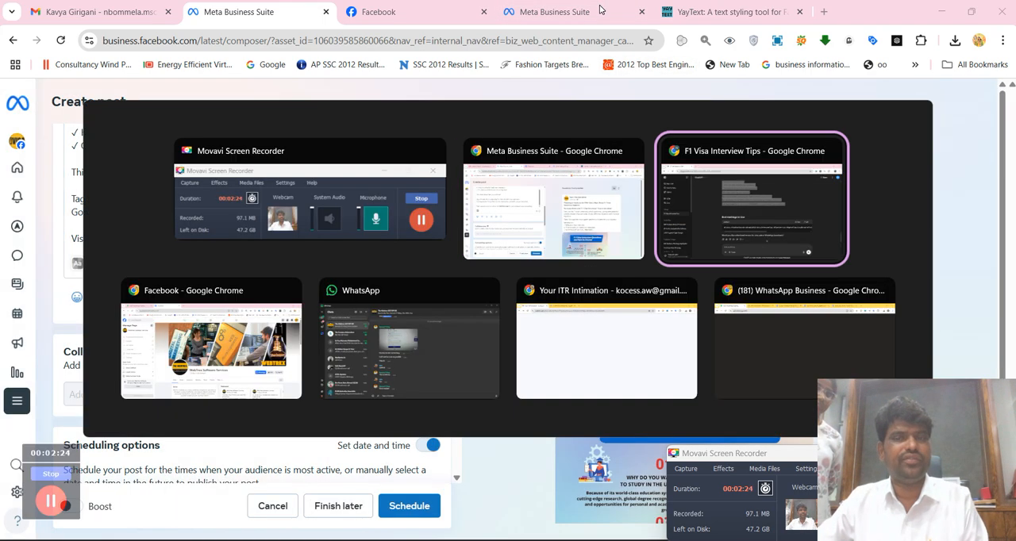
pyautogui.scroll(-2, 448, 274)
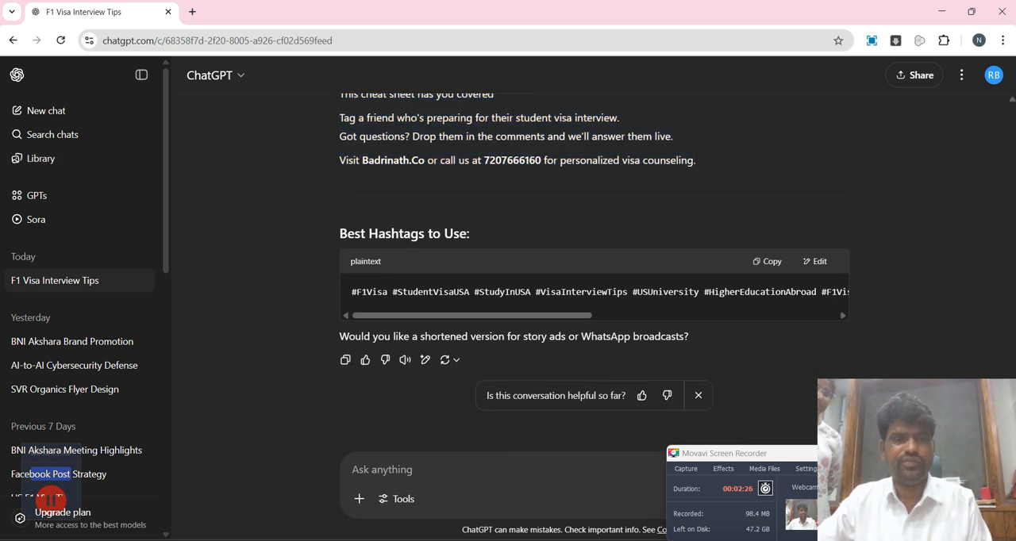
pyautogui.tripleClick(457, 292)
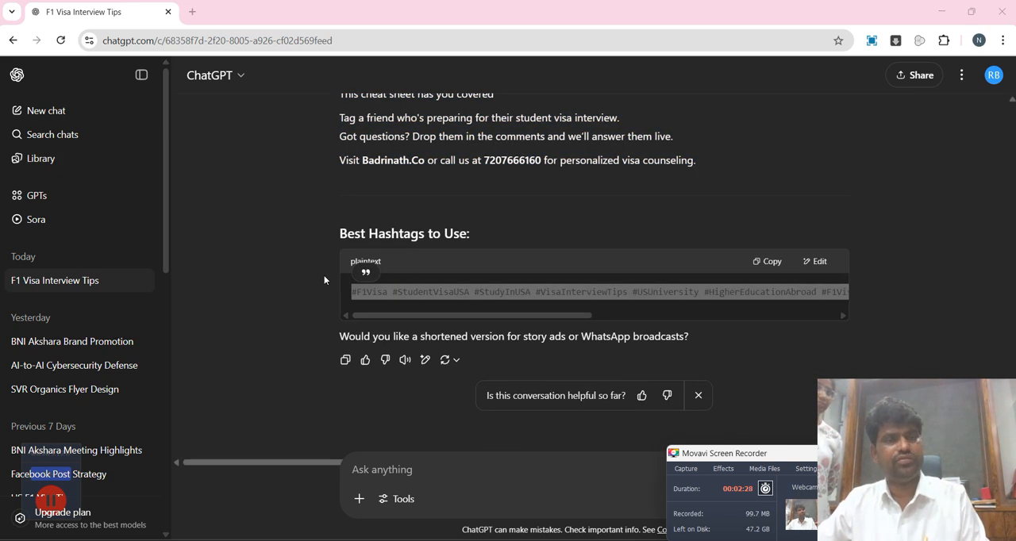
# Return to the post draft and paste the hashtags below the contact line, separated by a blank line
pyautogui.hotkey('alt', 'Tab')
pyautogui.hotkey('alt', 'Tab')
pyautogui.press('Tab')
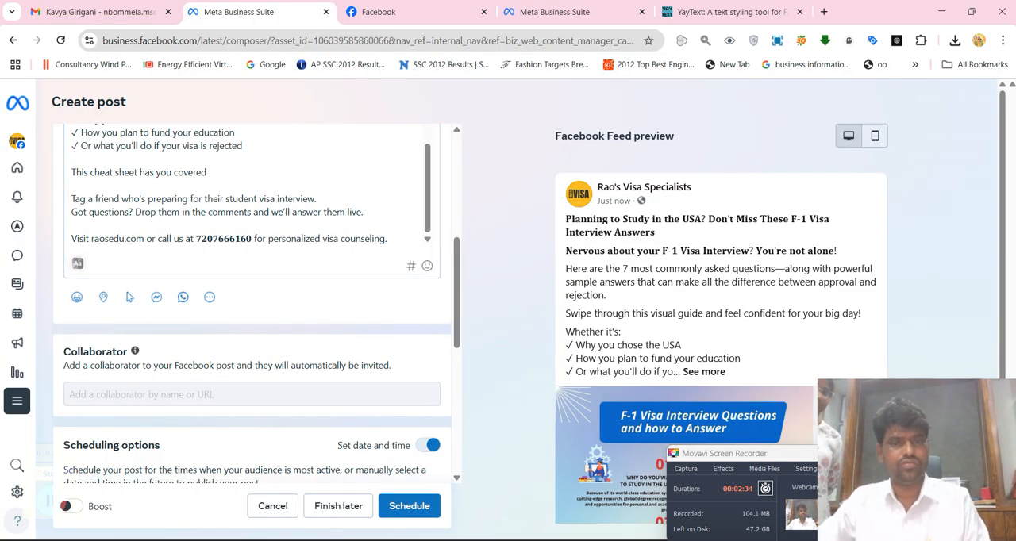
pyautogui.click(390, 238)
pyautogui.press('Return')
pyautogui.press('Return')
pyautogui.hotkey('ctrl', 'v')
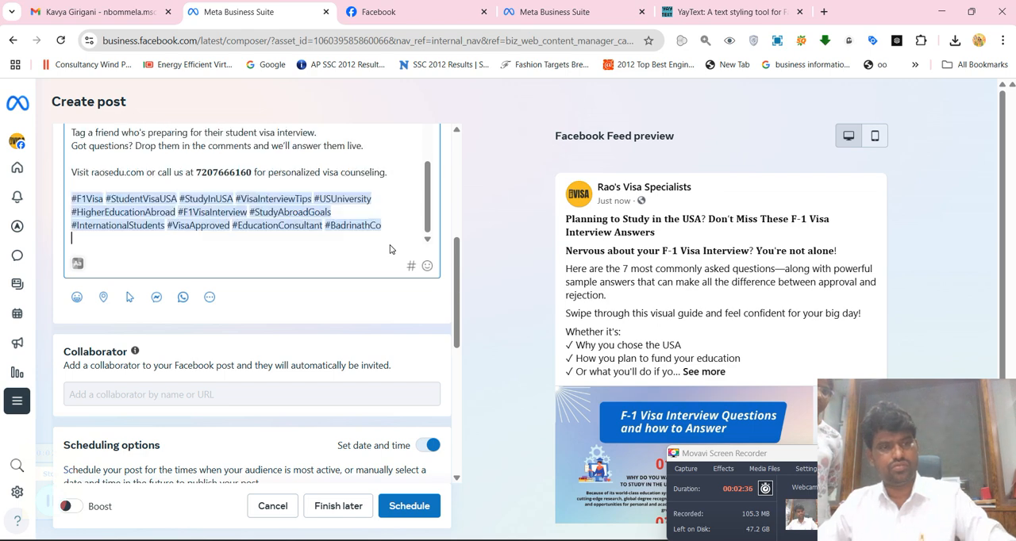
# Submit the finished post for scheduling and dismiss the confirmation dialog
pyautogui.scroll(-6, 316, 398)
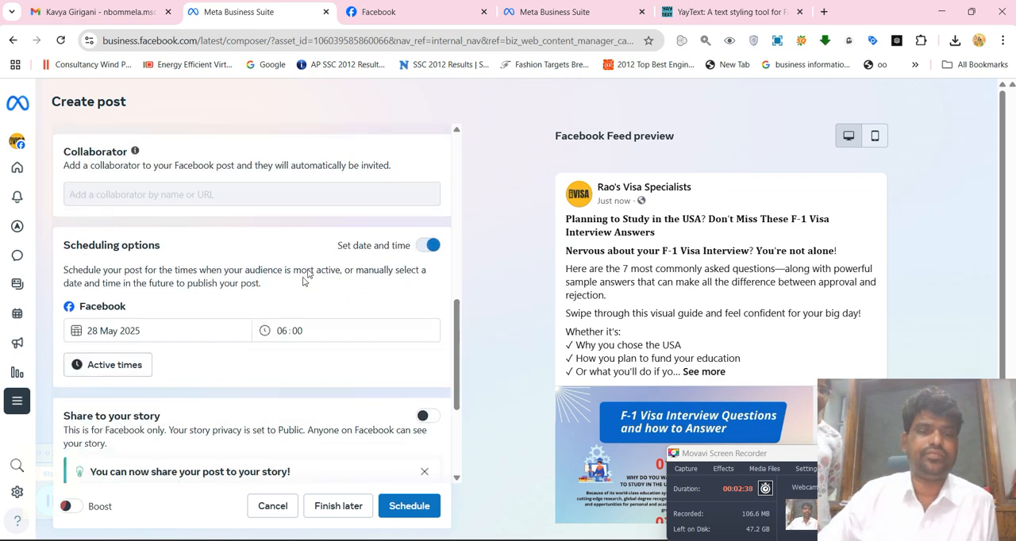
pyautogui.click(408, 506)
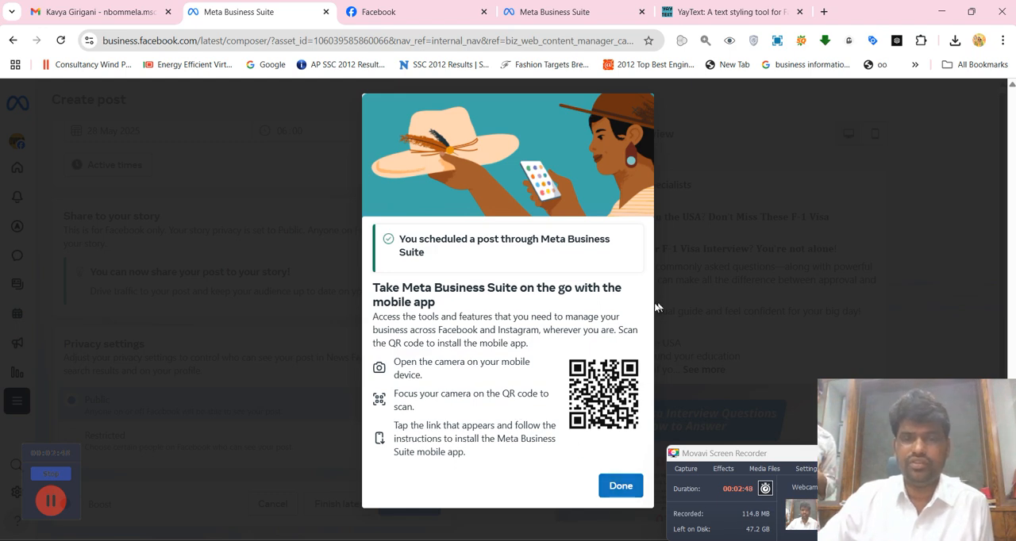
pyautogui.click(622, 486)
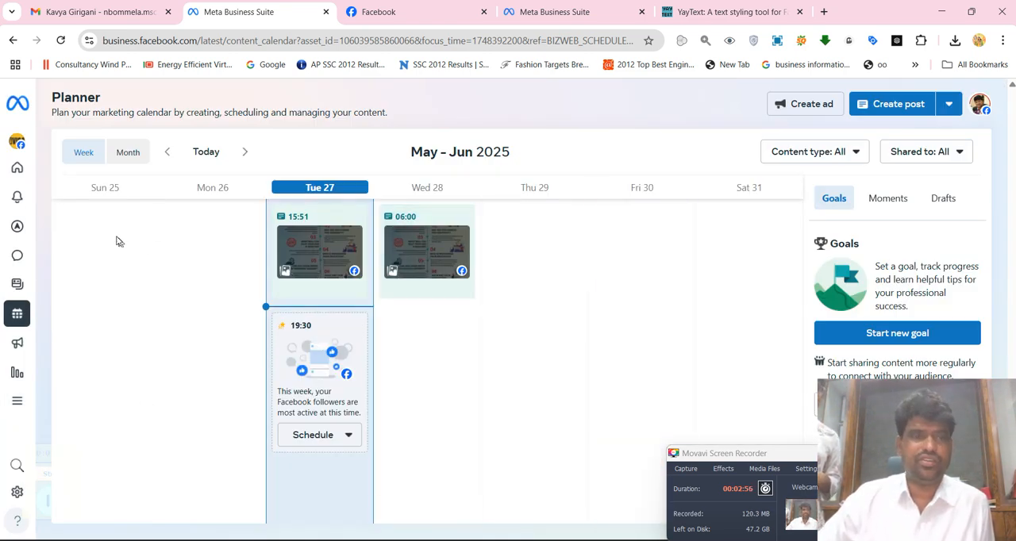
# Browse the Planner's weekly calendar back through May 2025 to the week of 27 April to review earlier posts
pyautogui.click(167, 154)
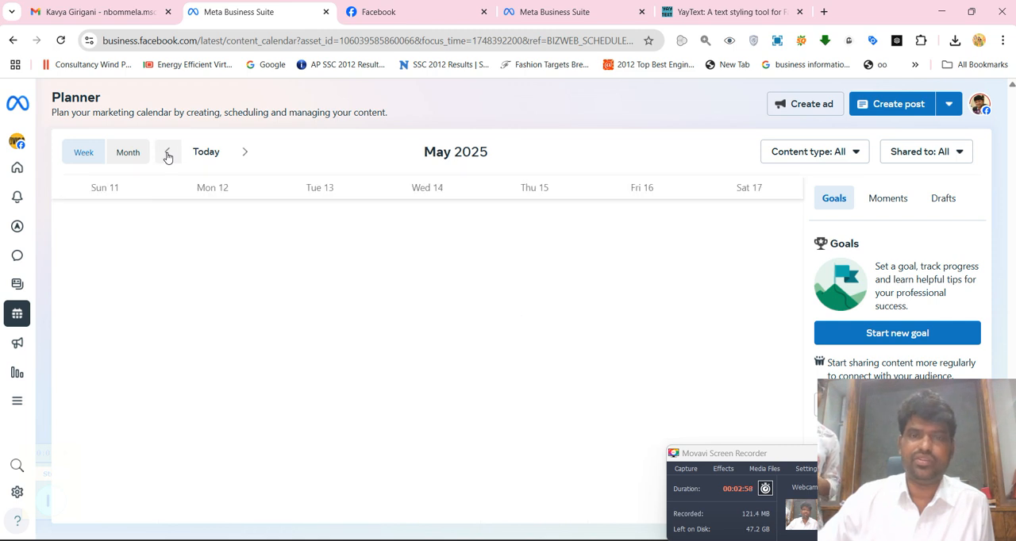
pyautogui.click(246, 153)
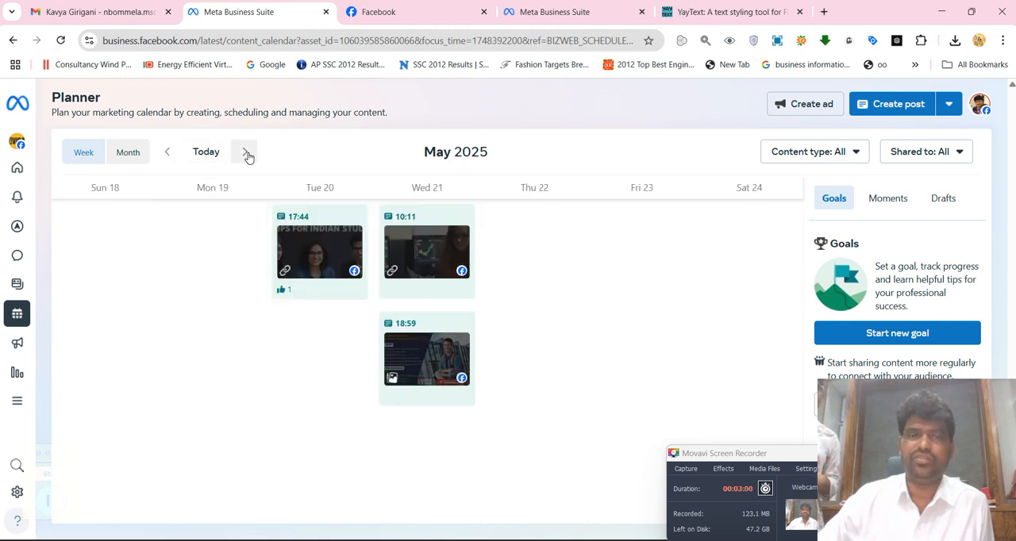
pyautogui.click(246, 154)
pyautogui.click(166, 154)
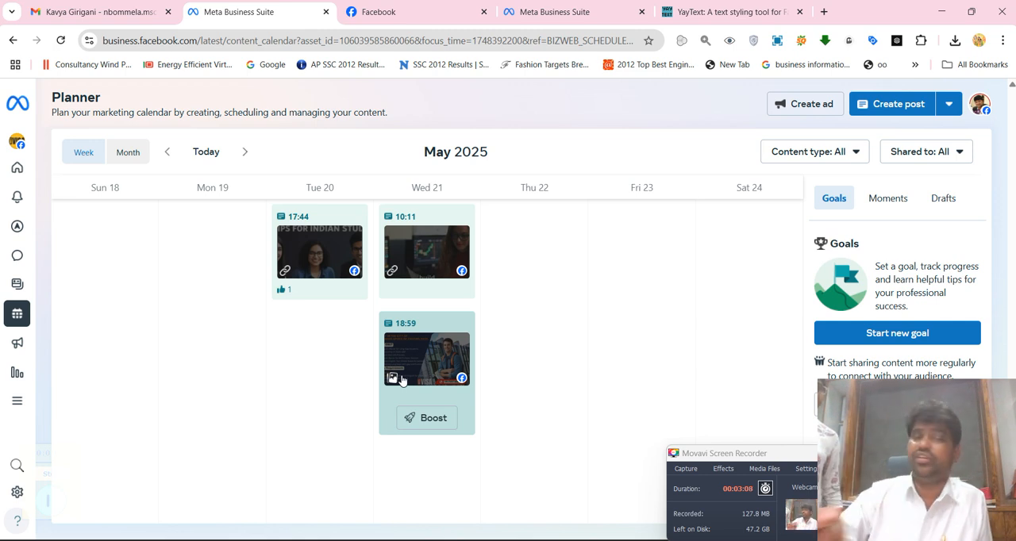
pyautogui.click(187, 157)
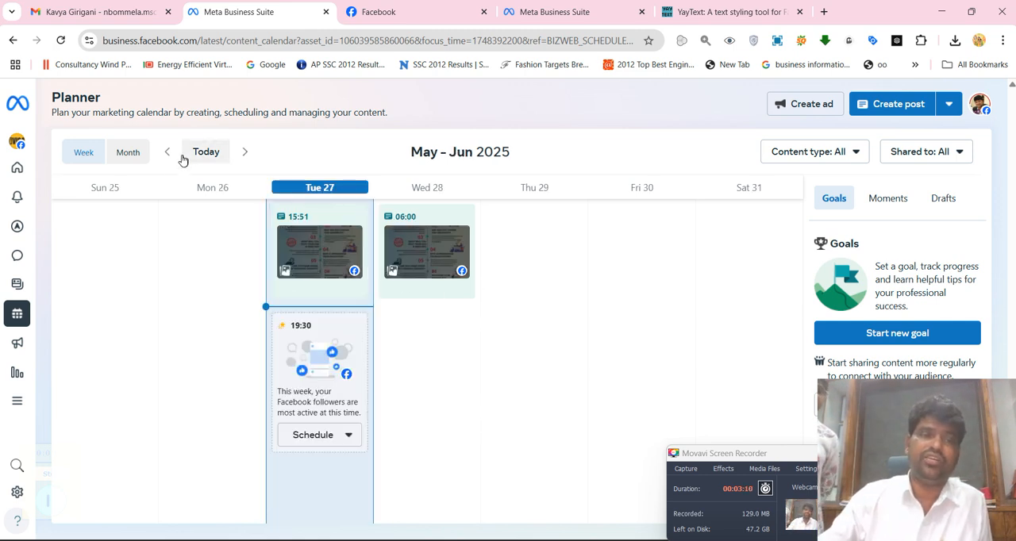
pyautogui.click(168, 154)
pyautogui.click(168, 154)
pyautogui.click(168, 154)
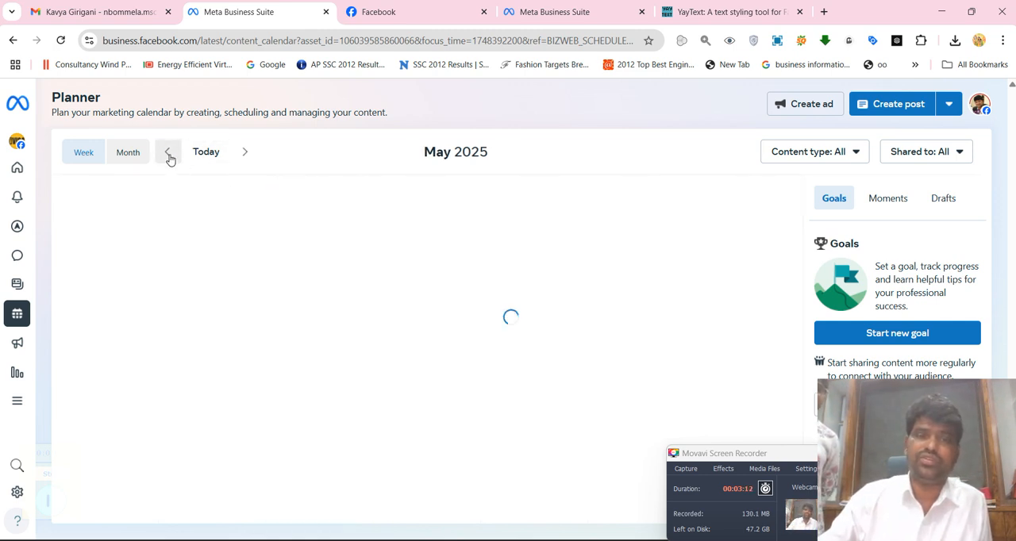
pyautogui.click(168, 154)
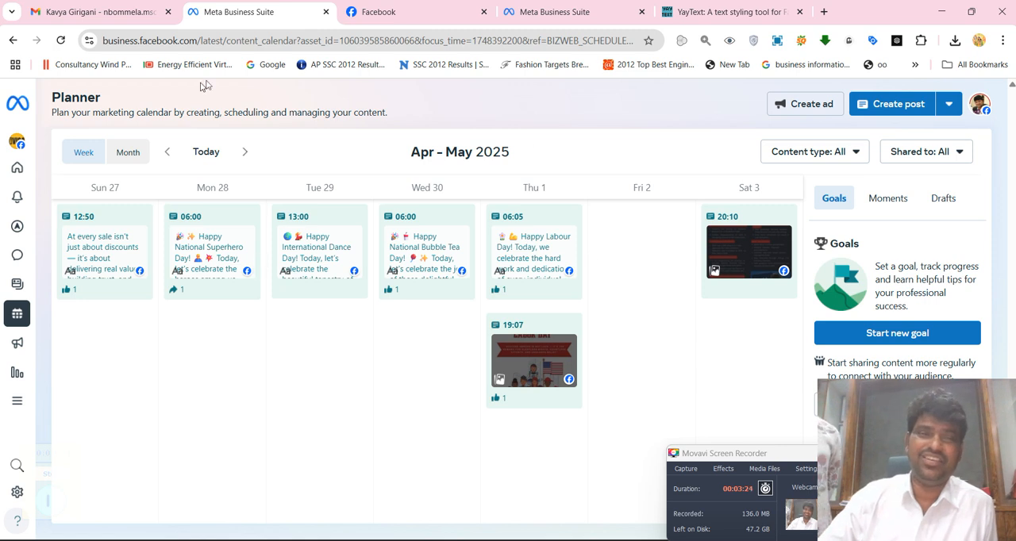
# Examine the posts in the week of 27 April to 3 May, and return to the week of 25 May
pyautogui.click(242, 153)
pyautogui.click(242, 153)
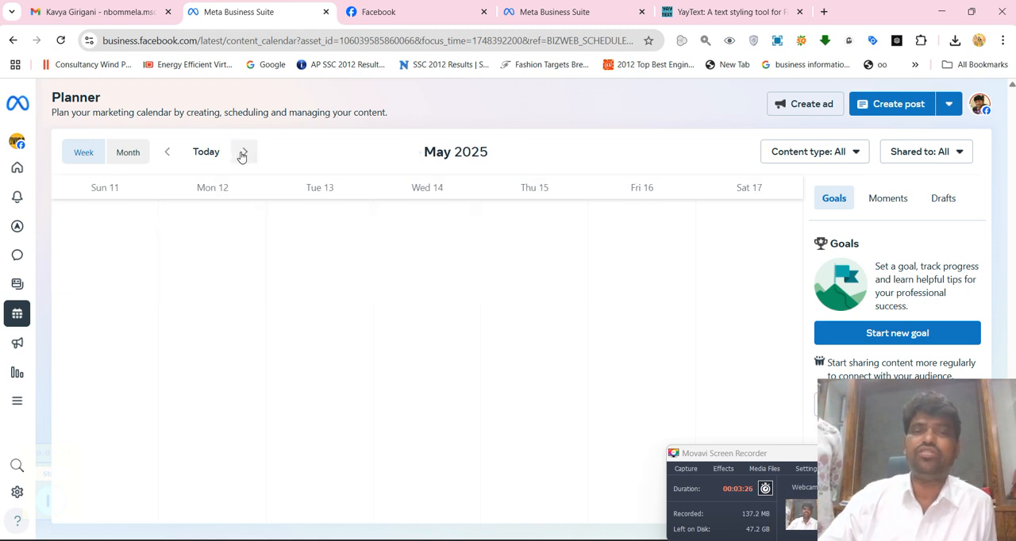
pyautogui.click(161, 157)
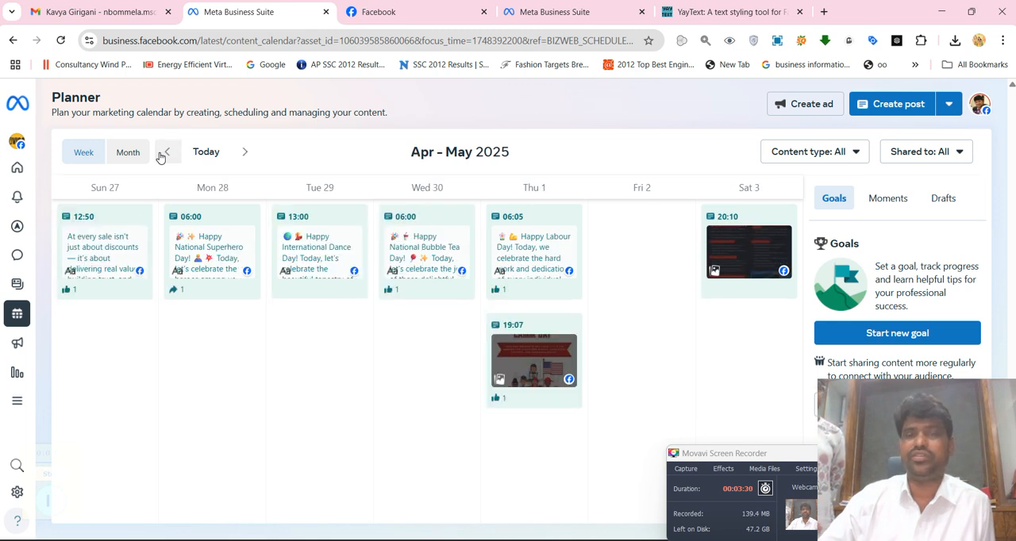
pyautogui.click(96, 158)
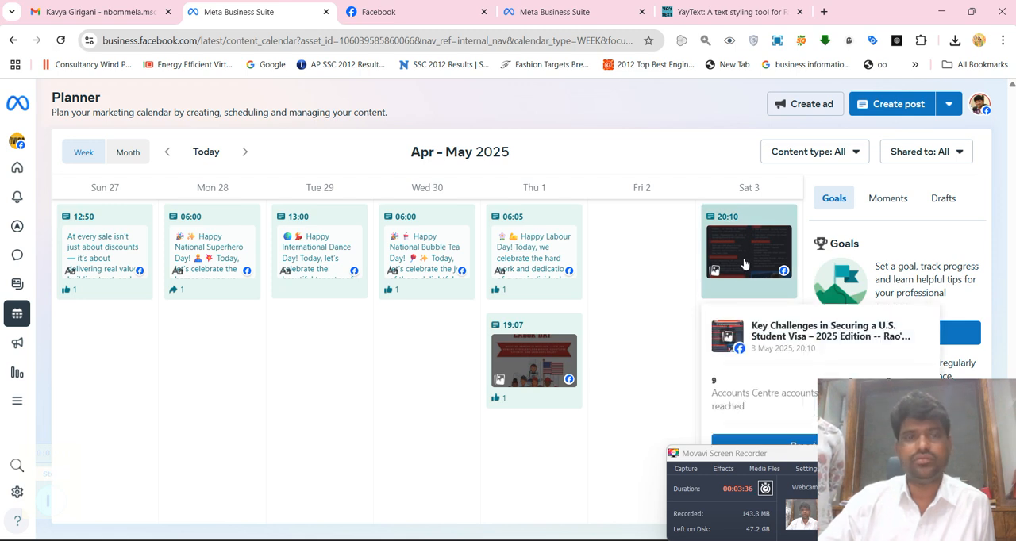
pyautogui.click(245, 153)
pyautogui.click(244, 154)
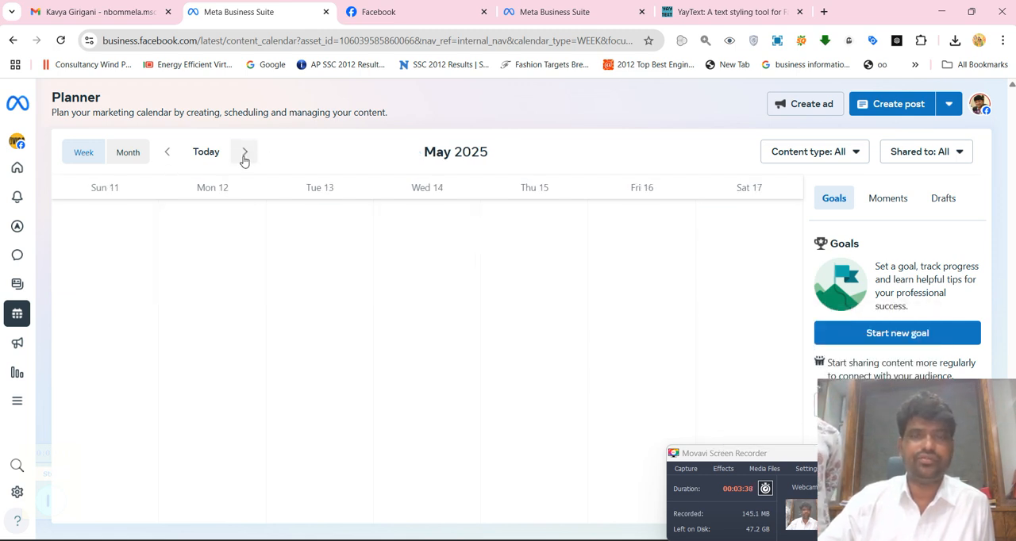
pyautogui.click(245, 154)
pyautogui.click(244, 154)
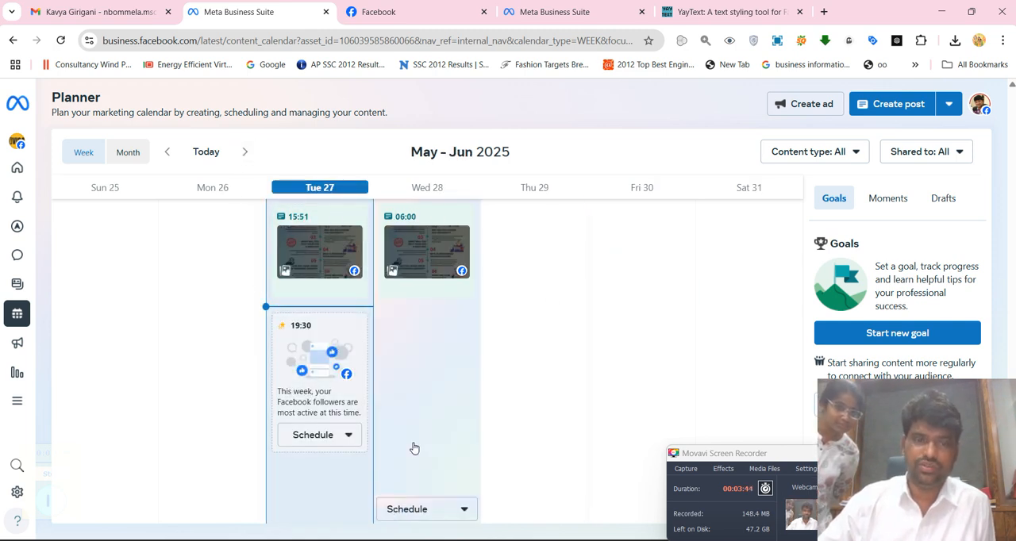
pyautogui.click(414, 448)
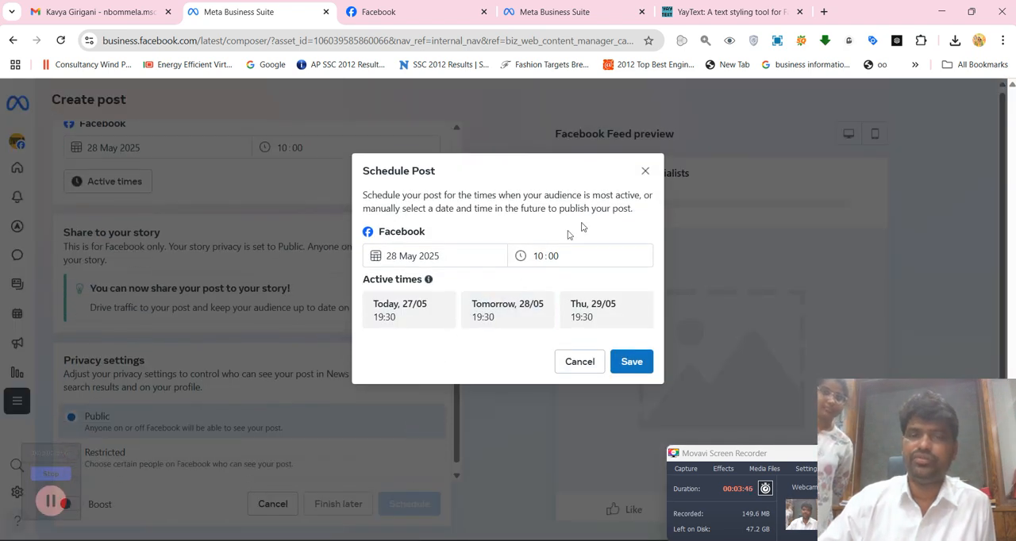
pyautogui.click(644, 171)
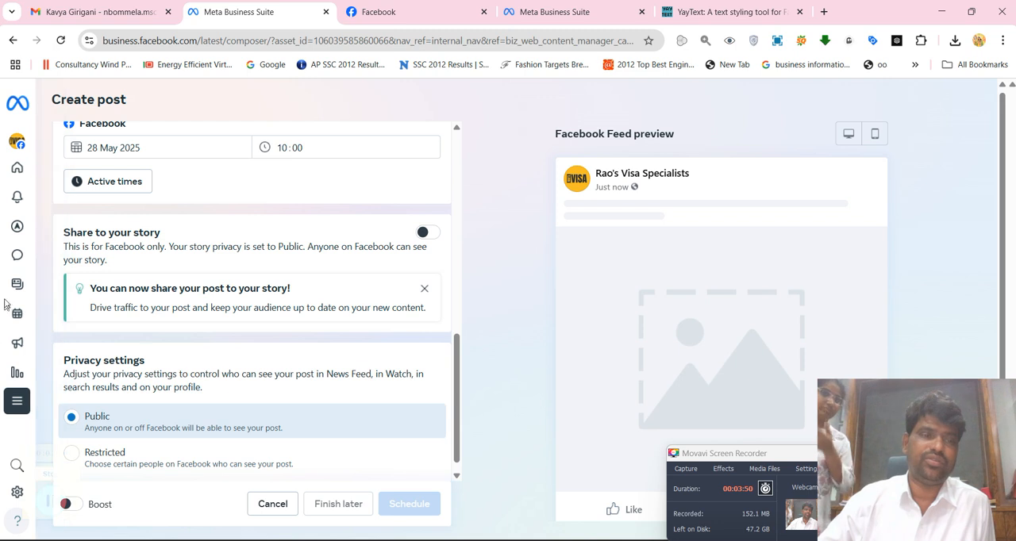
pyautogui.click(21, 326)
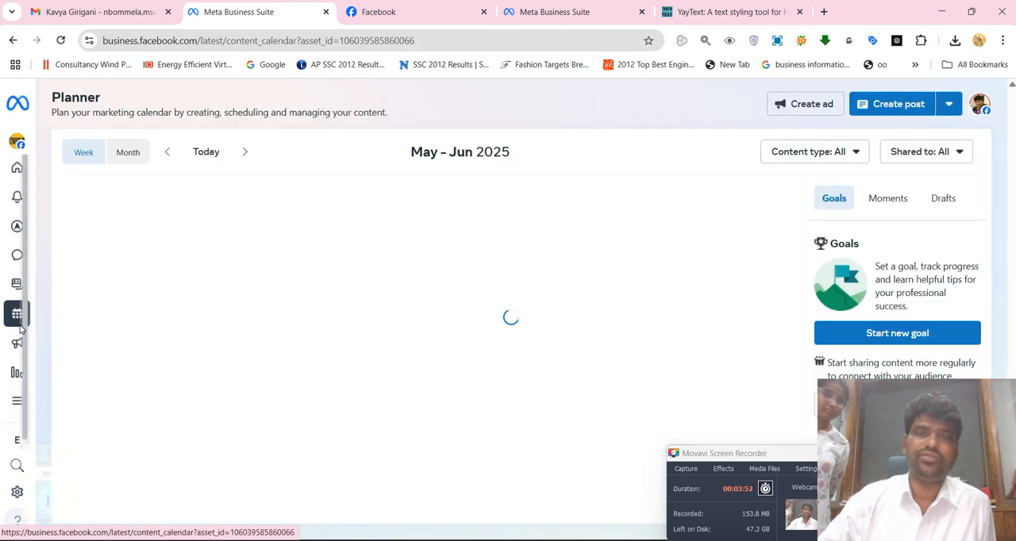